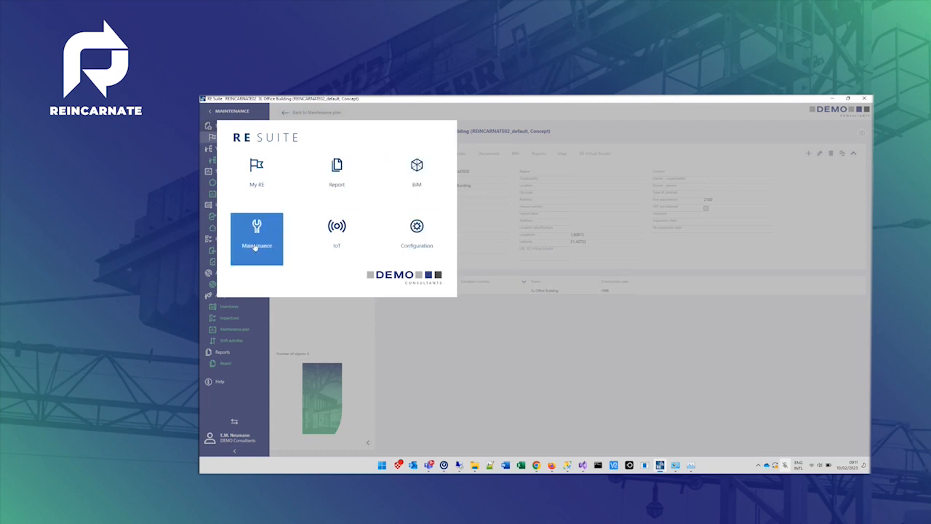
- Open the Maintenance module from the RE Suite launcher
click(251, 246)
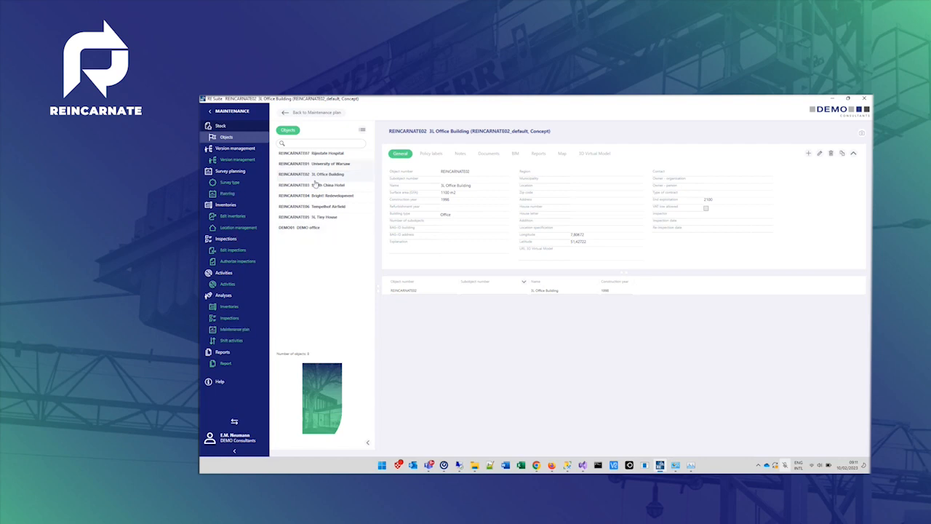
mouse_move(315, 203)
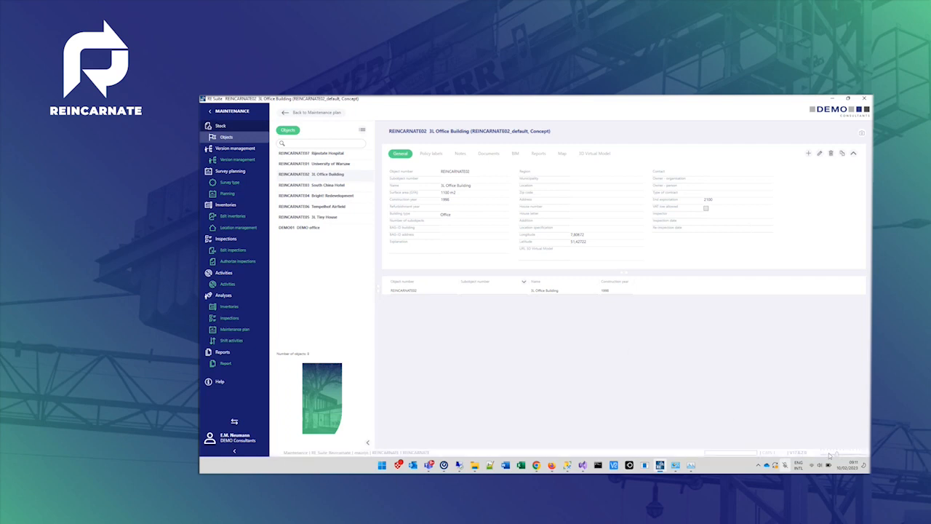
drag(836, 455, 848, 458)
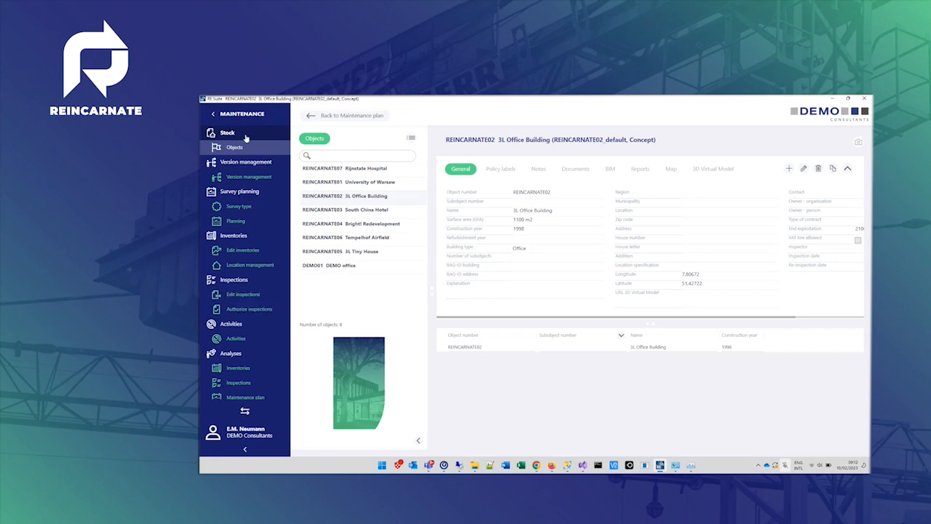
- Expand the Stock section and open the Objects list
click(245, 136)
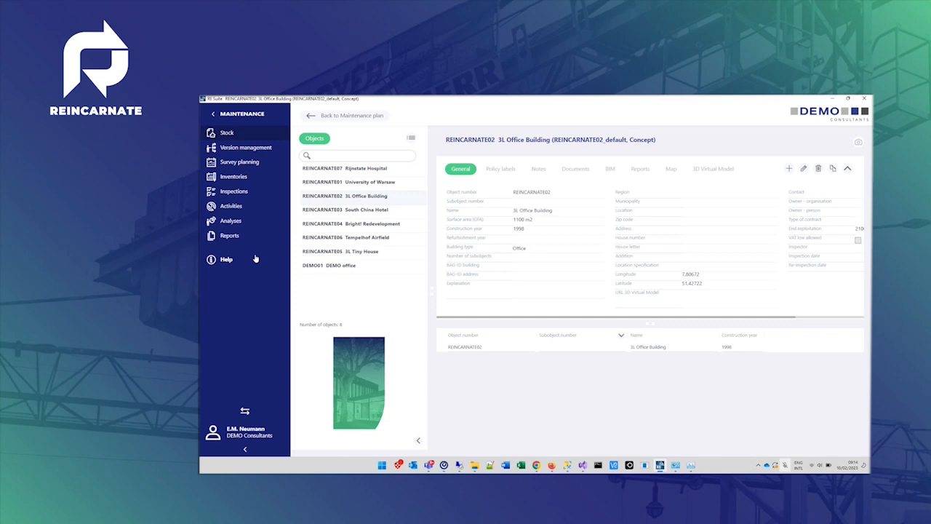
click(264, 136)
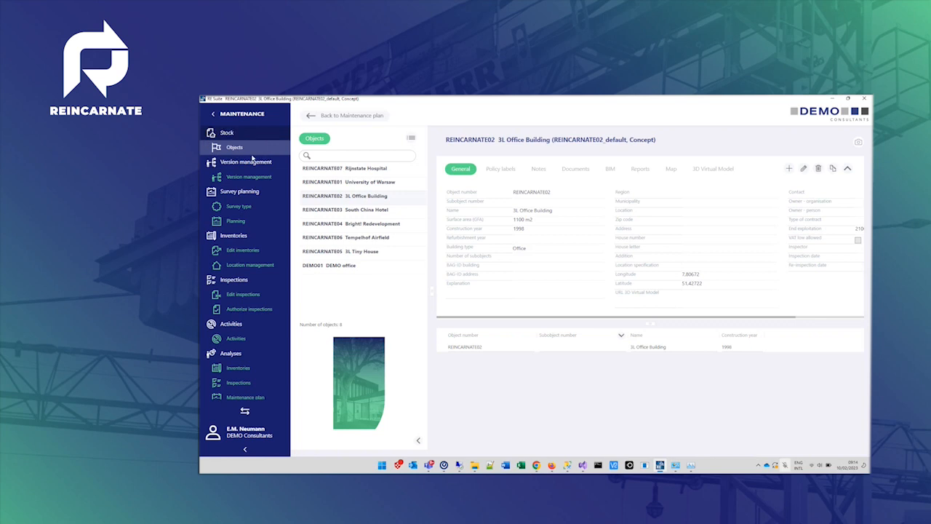
click(234, 148)
- Open the image panel for the 3L Office Building, widen it to view the photo, and close it
mouse_move(346, 198)
click(859, 142)
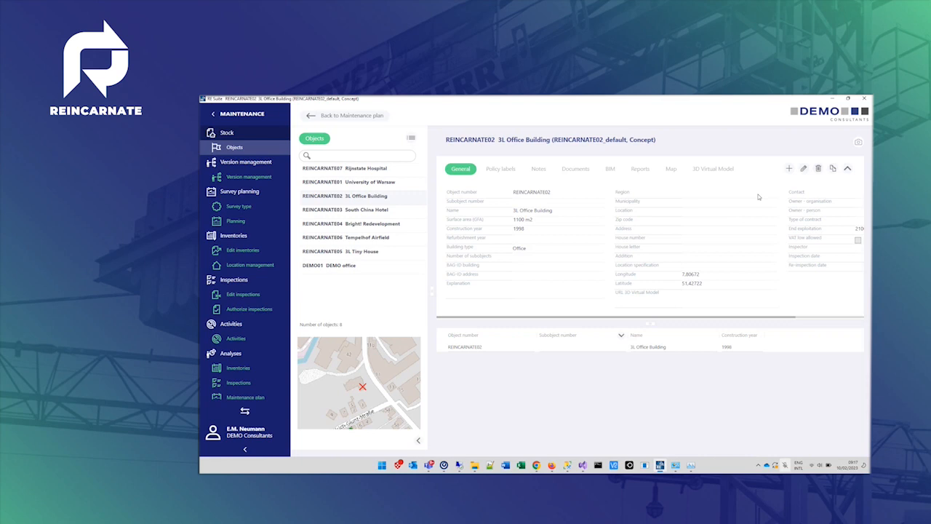
click(857, 144)
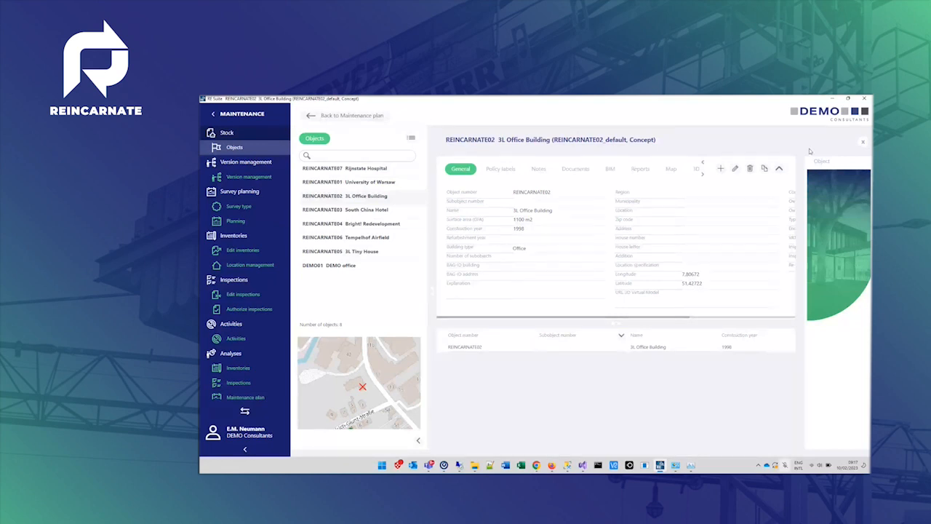
click(822, 242)
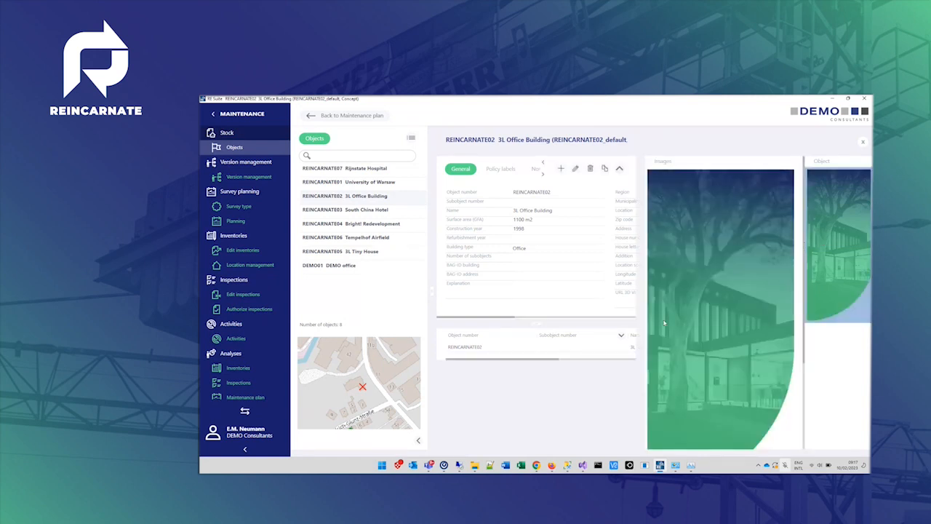
drag(642, 321, 710, 323)
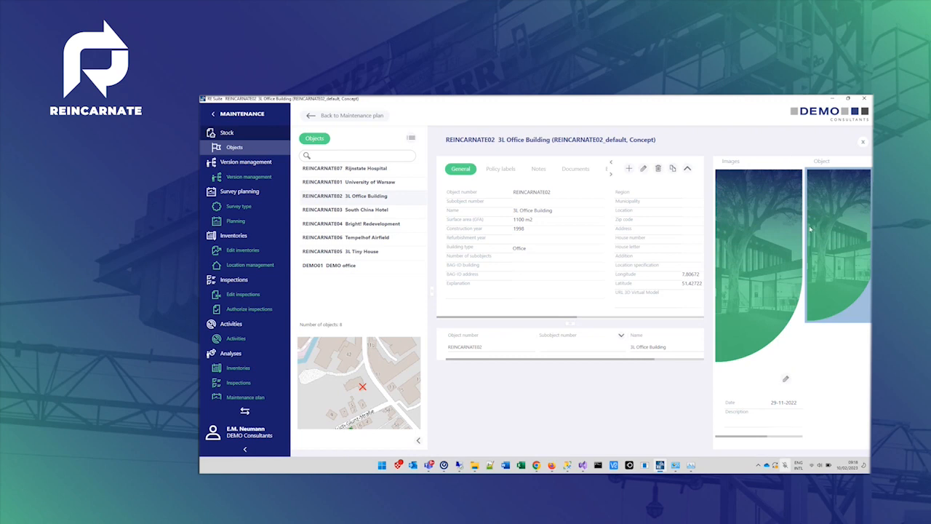
click(863, 143)
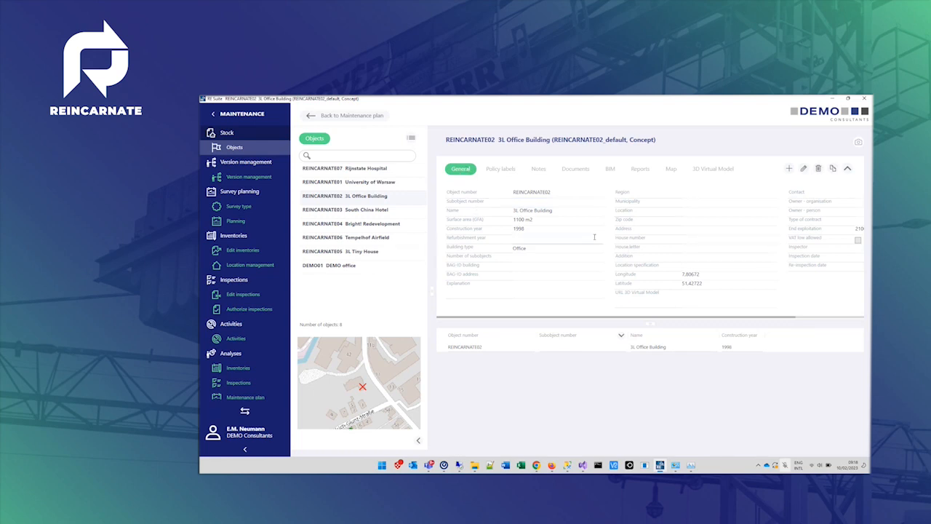
- Look at the object's Notes tab and open the BIM tab showing the 3D building model
click(540, 169)
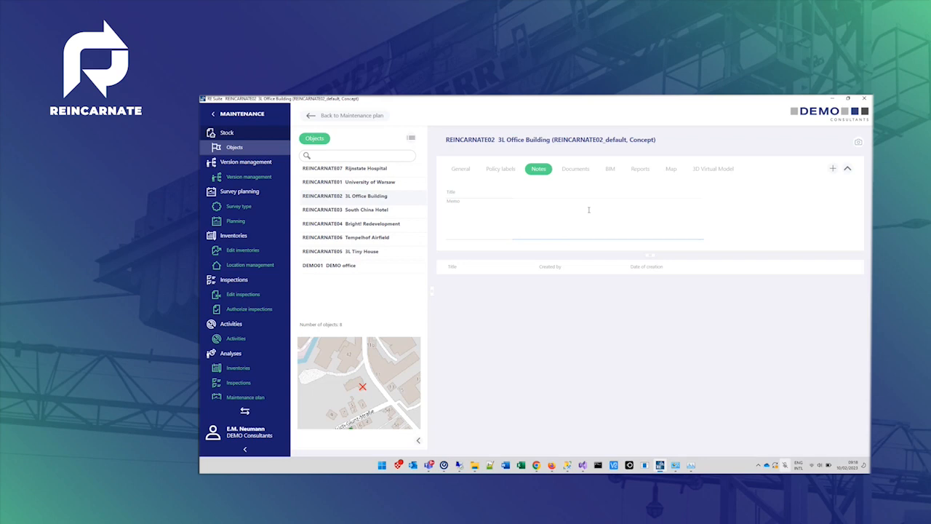
click(610, 169)
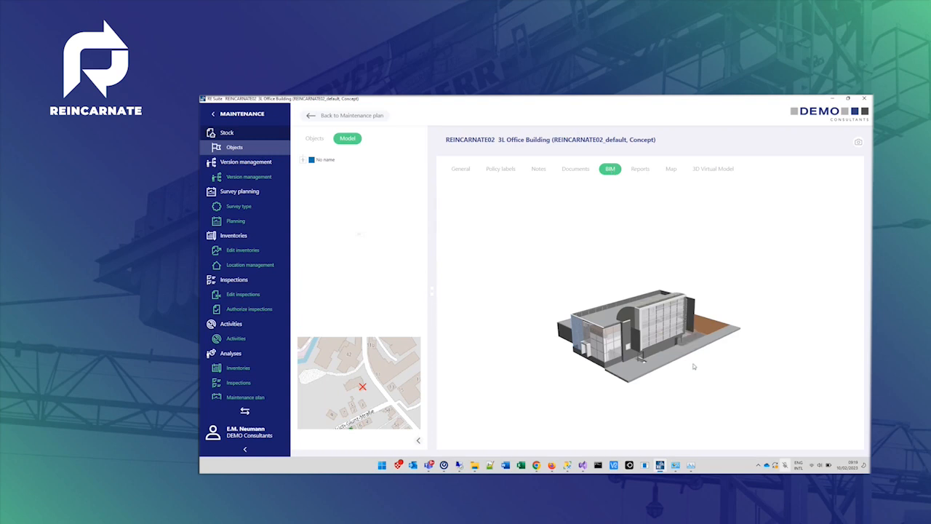
scroll(693, 367, up, 5)
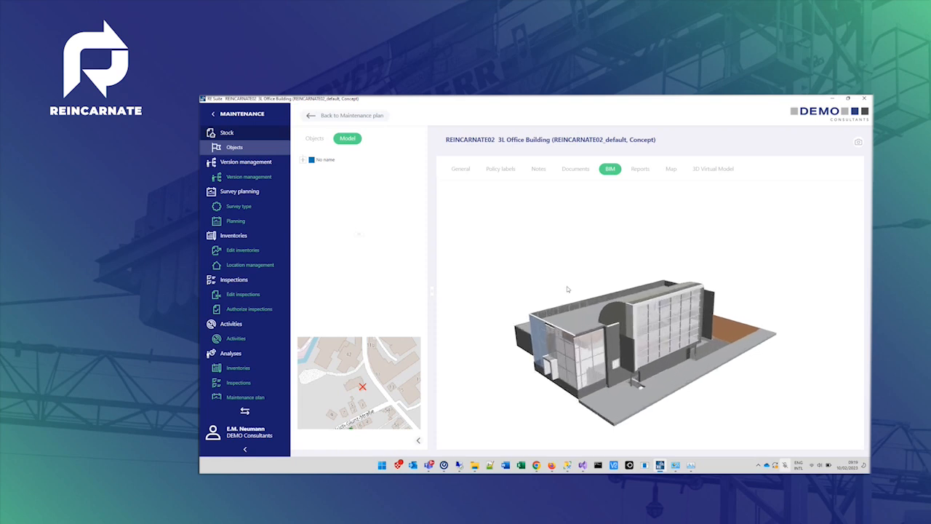
- Expand the model tree down to the storeys and select a roof slab in the 3D model
click(302, 161)
click(311, 171)
click(320, 182)
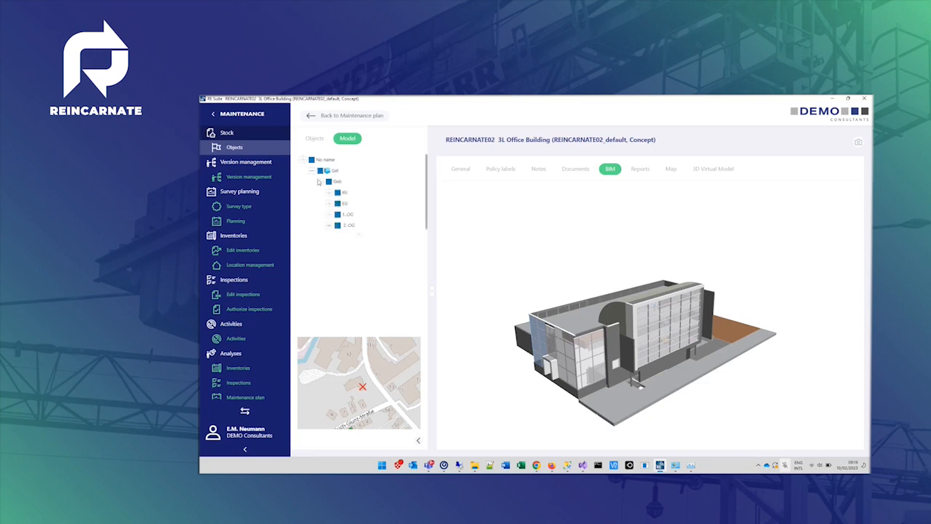
drag(572, 311, 558, 280)
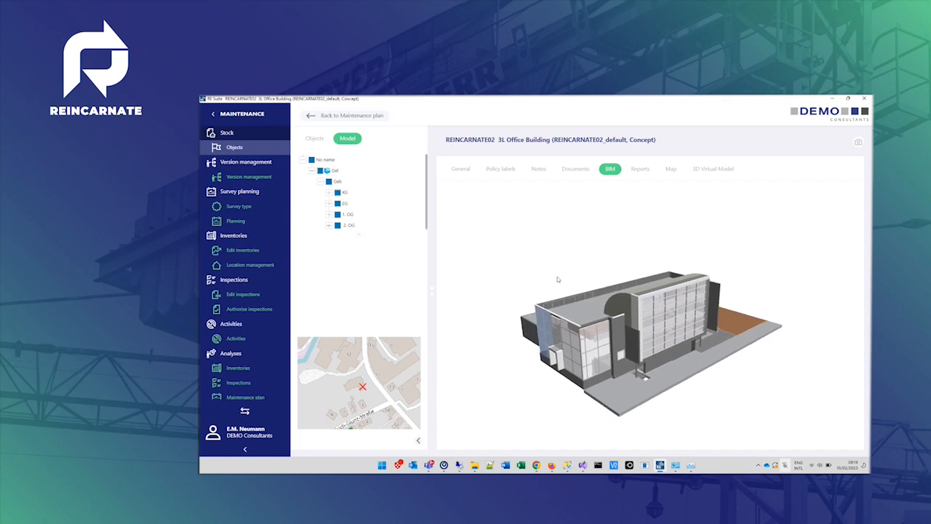
drag(558, 279, 651, 309)
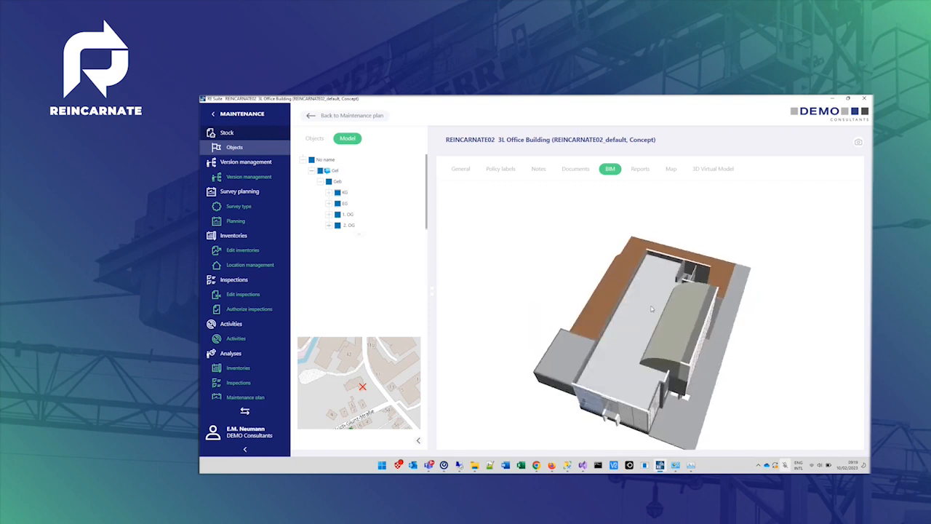
click(652, 309)
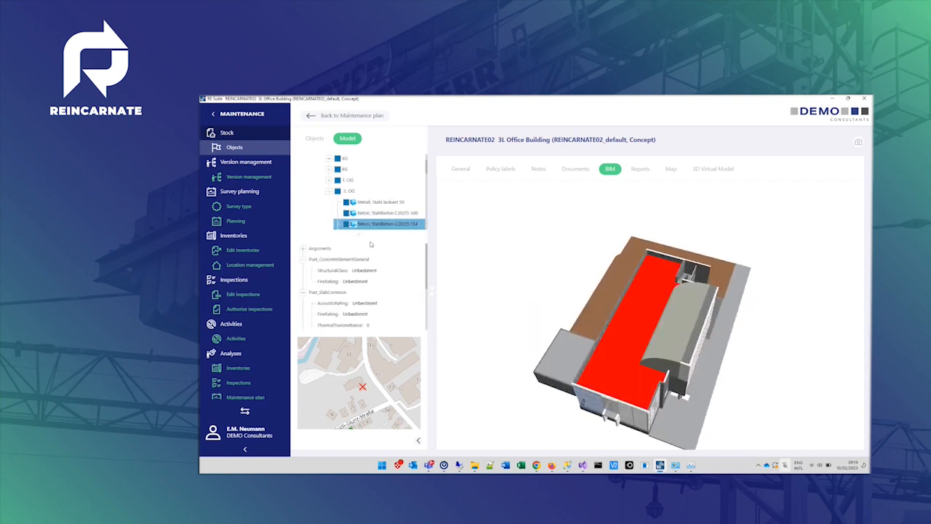
- Browse the selected slab's properties, expanding and collapsing the Arguments group
drag(421, 324, 401, 324)
drag(350, 237, 350, 277)
scroll(389, 203, up, 3)
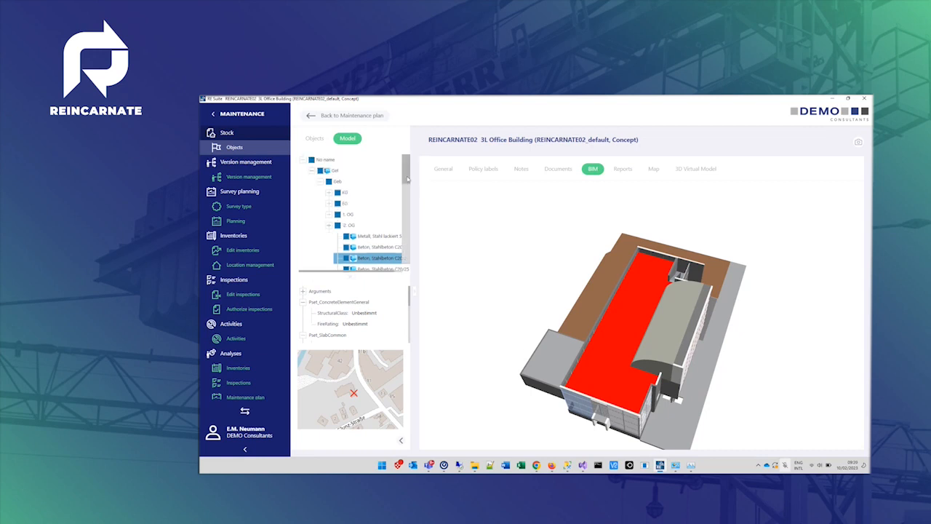
scroll(376, 198, down, 5)
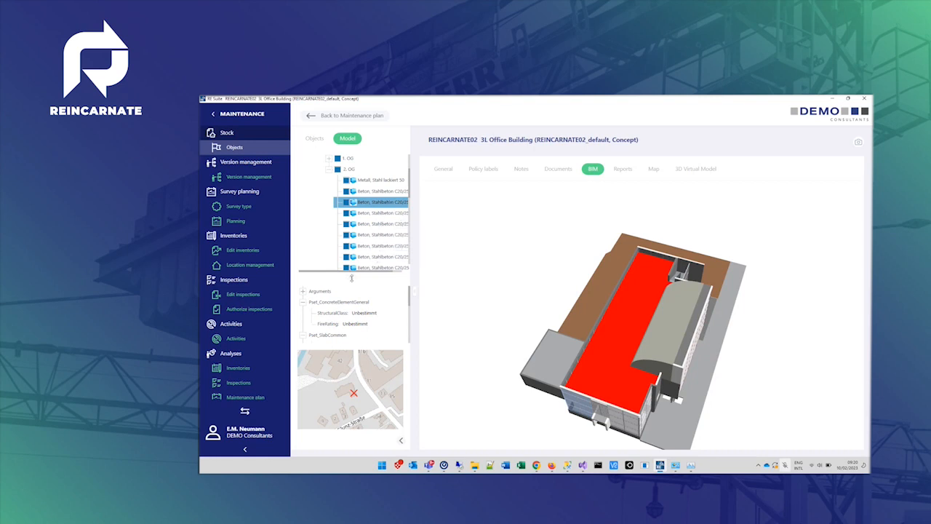
drag(350, 275, 364, 194)
click(303, 210)
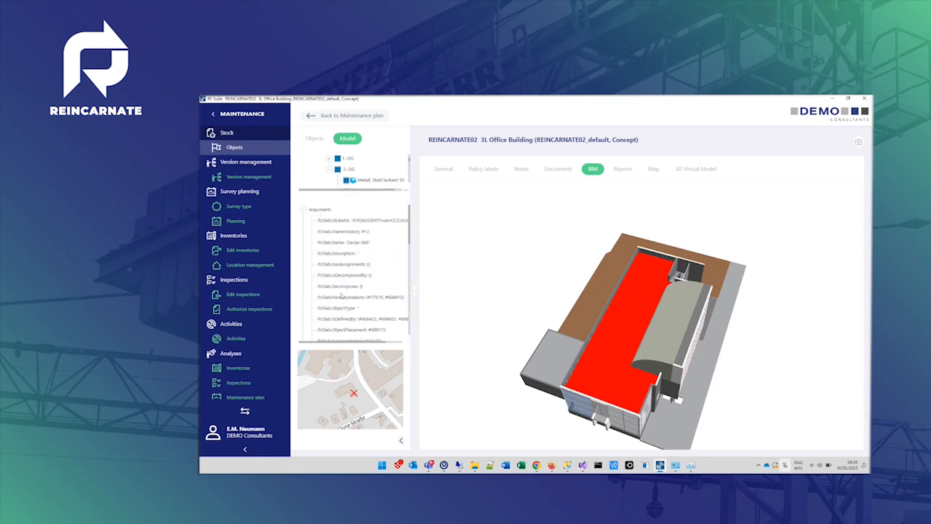
scroll(341, 296, down, 5)
scroll(341, 296, up, 5)
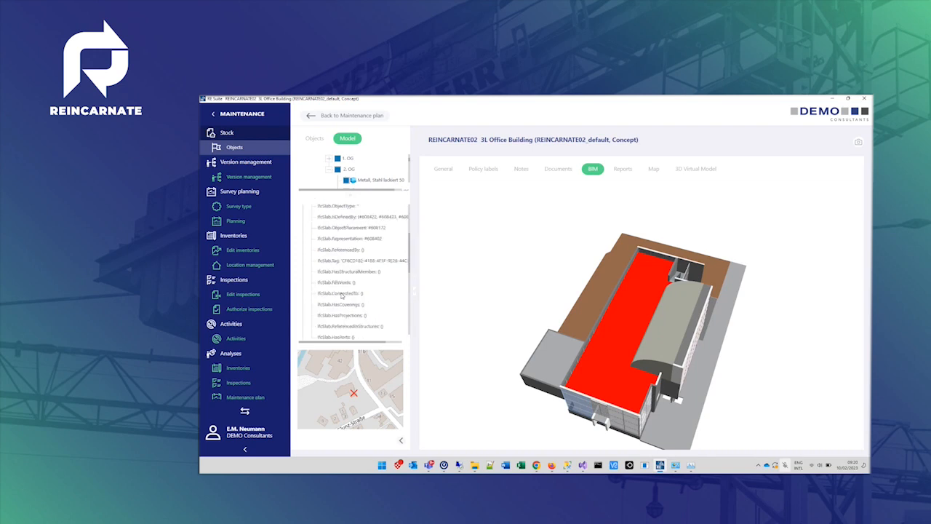
click(303, 210)
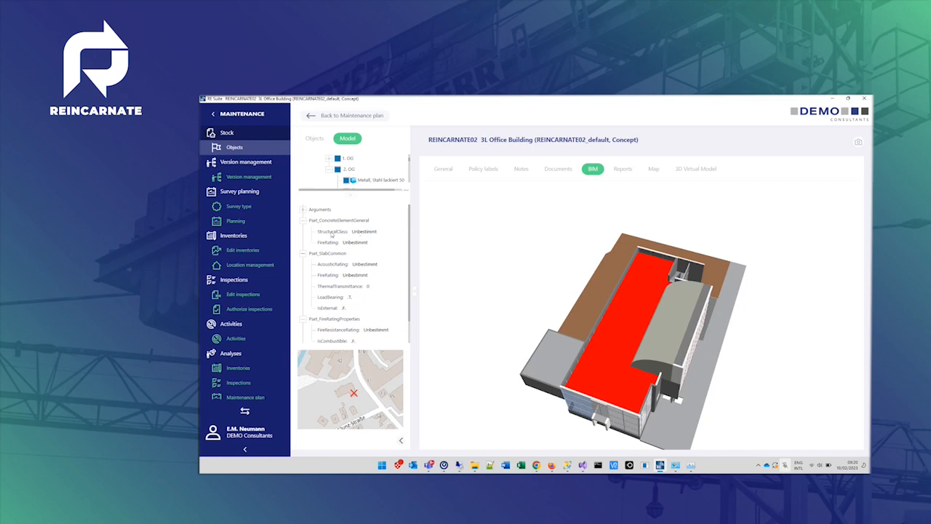
- Highlight all elements sharing the StructuralClass property in yellow and clear the selection
right_click(331, 234)
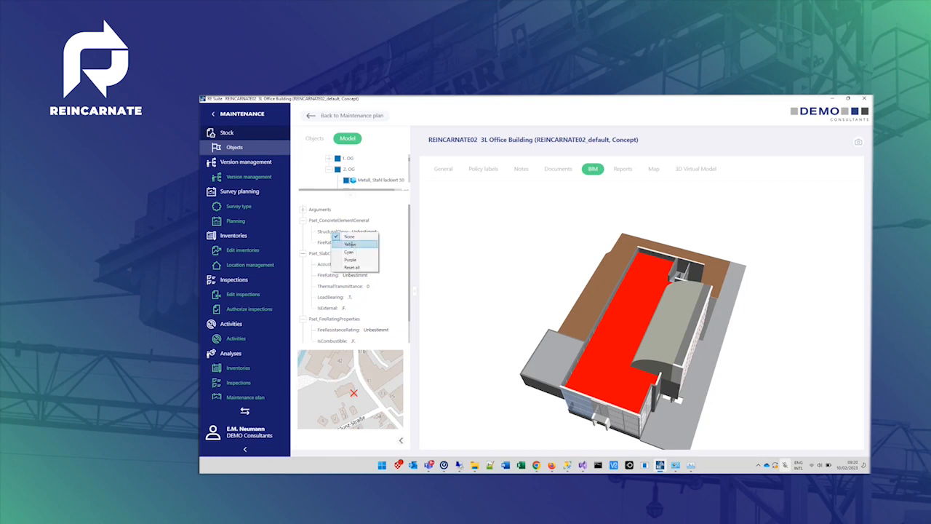
click(350, 244)
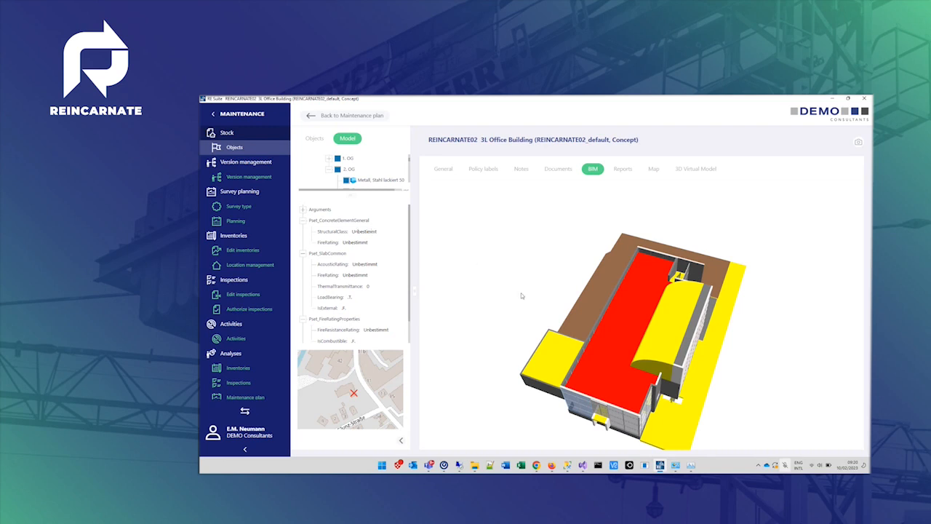
drag(524, 292, 505, 284)
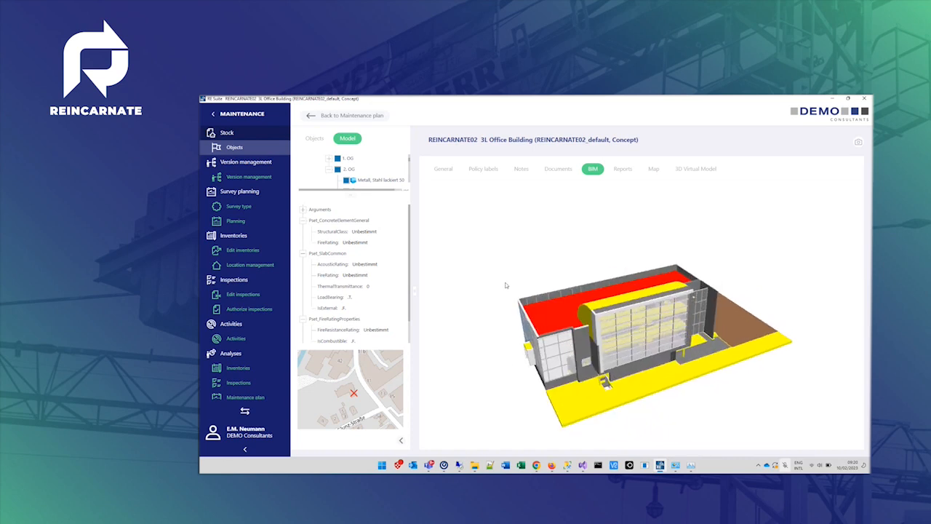
click(507, 285)
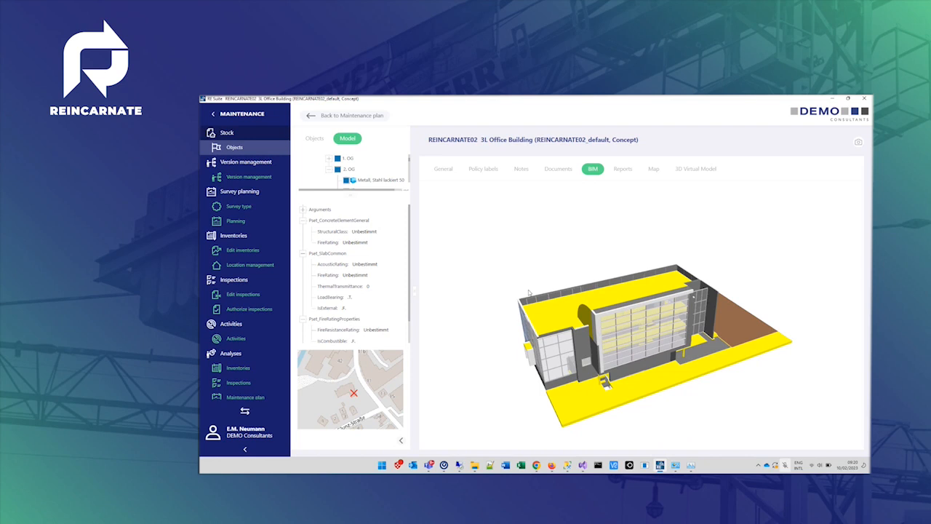
- Select the upper roof slab in the model and hide it
click(560, 315)
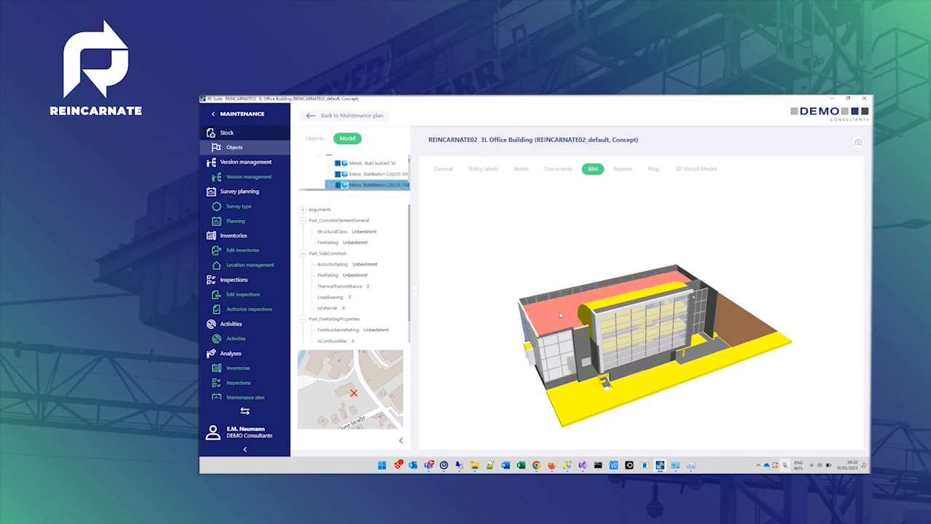
right_click(560, 315)
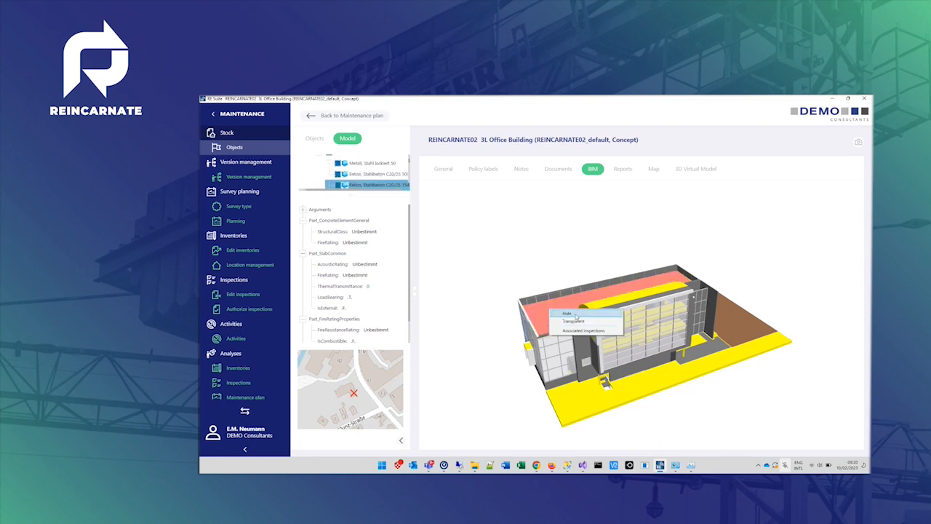
click(574, 320)
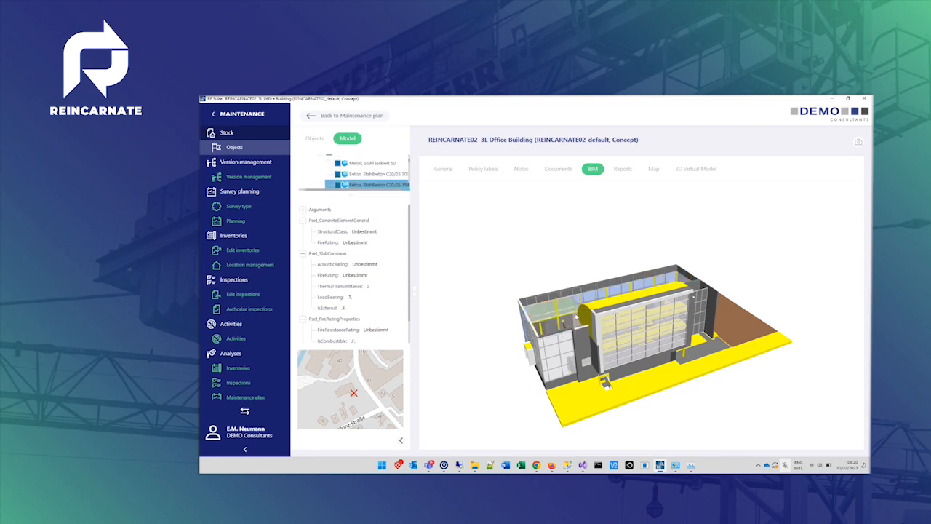
- Reset all property colour highlights in the model
right_click(335, 232)
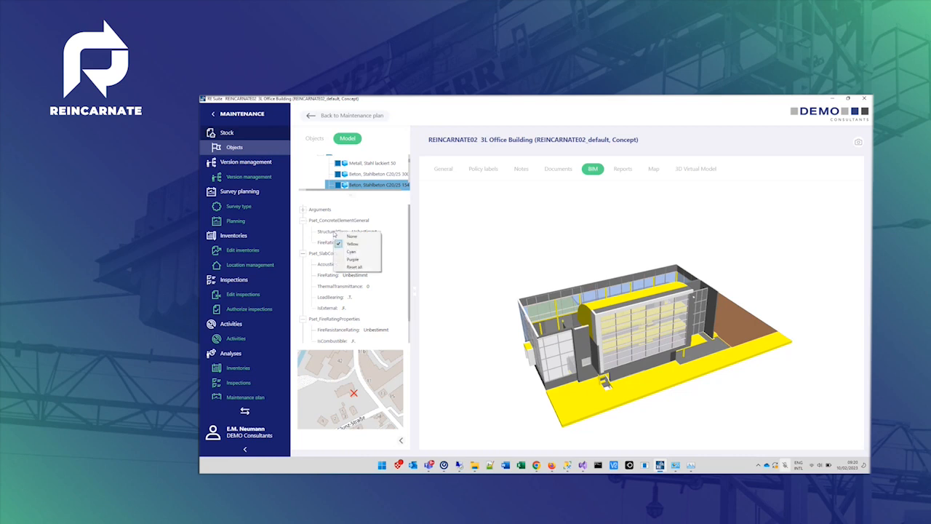
click(354, 267)
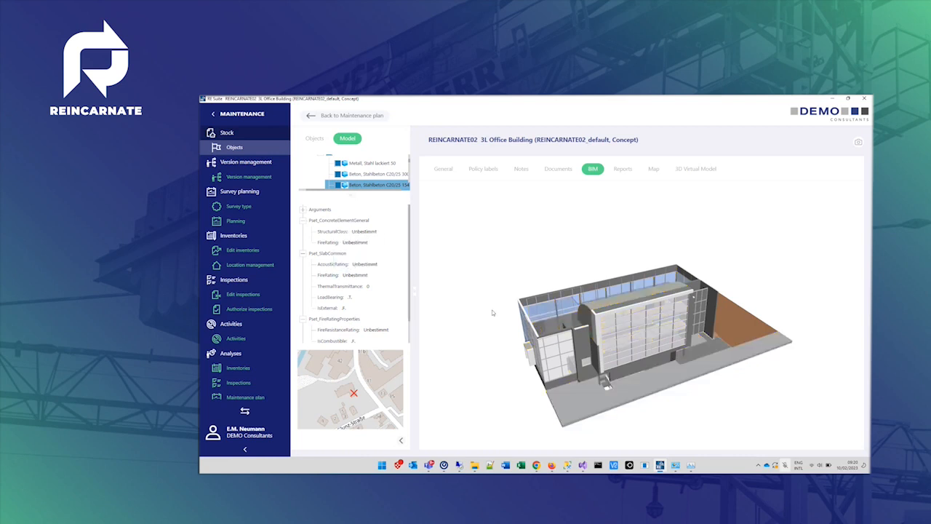
drag(492, 311, 556, 325)
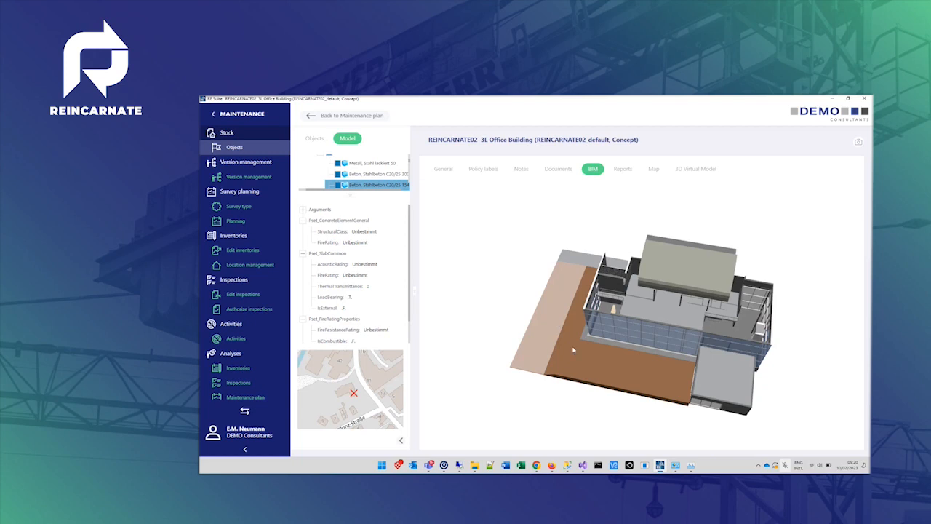
- Select the small annex roof slab and open its context menu without choosing an option
click(722, 380)
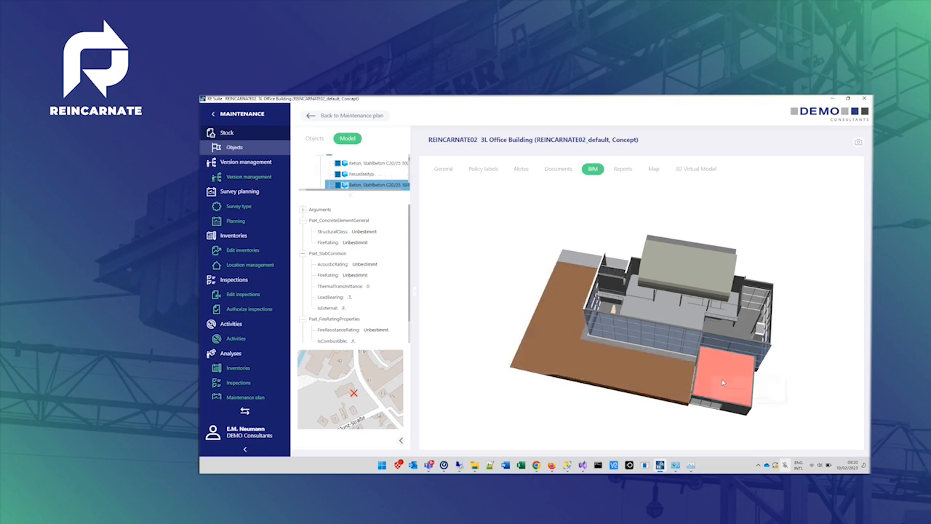
right_click(723, 382)
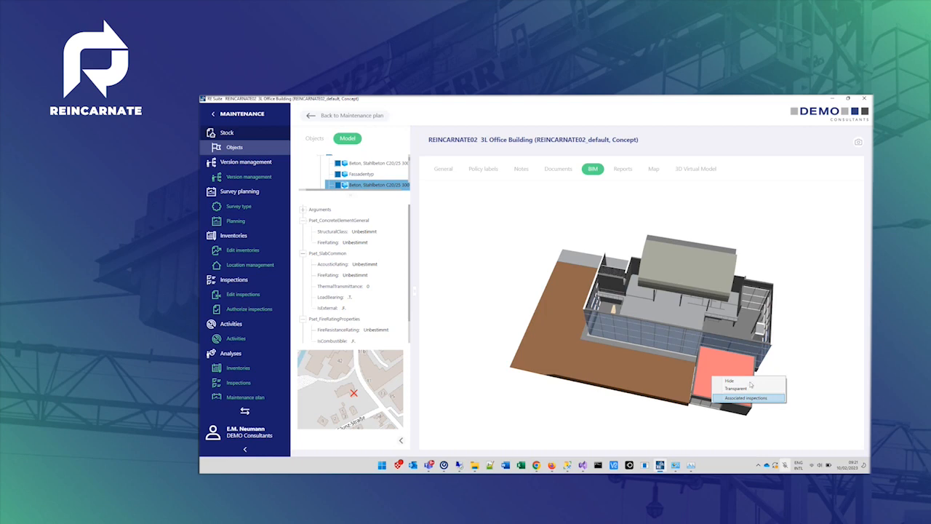
click(504, 249)
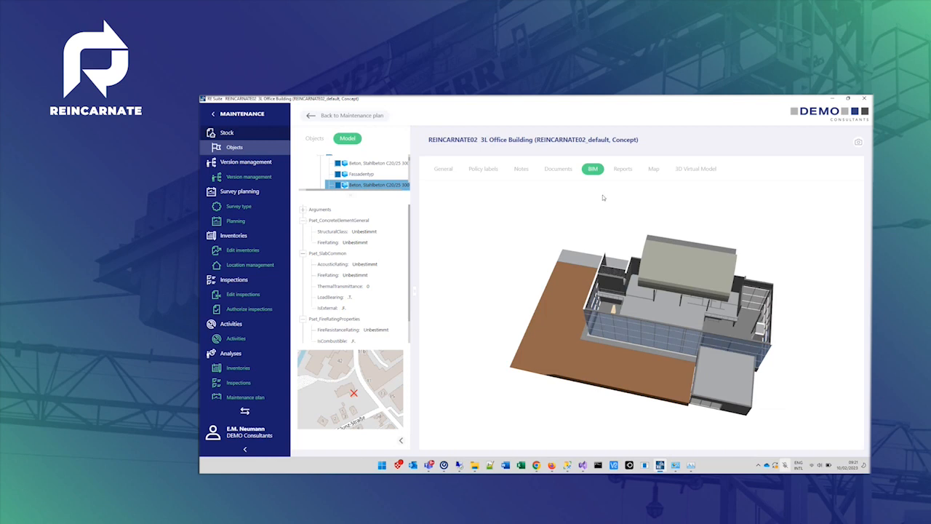
- Open the Documents tab and open the context menu of the building's document folder without choosing an option
click(557, 170)
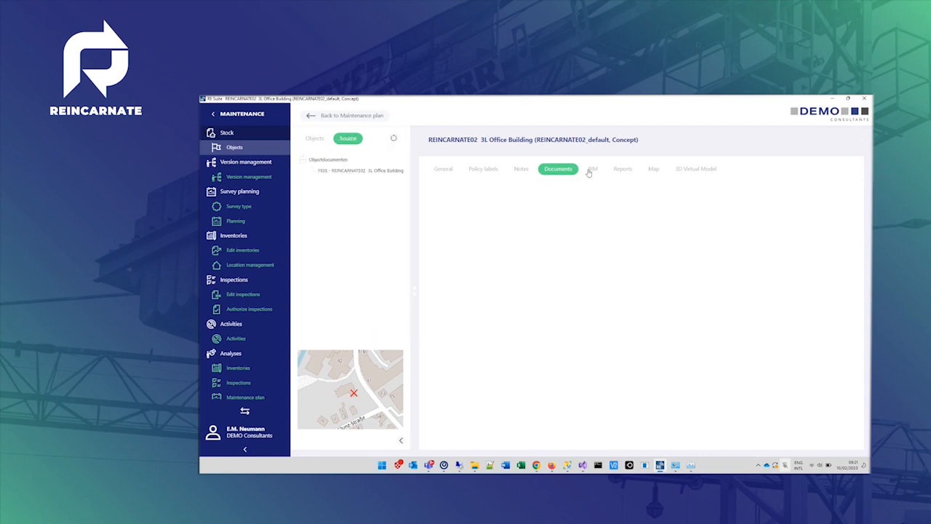
click(372, 171)
right_click(373, 171)
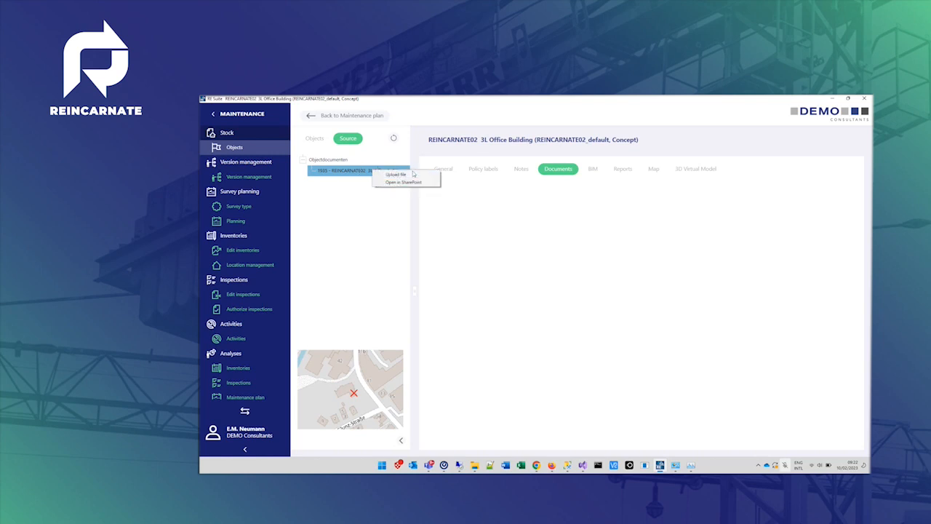
click(526, 273)
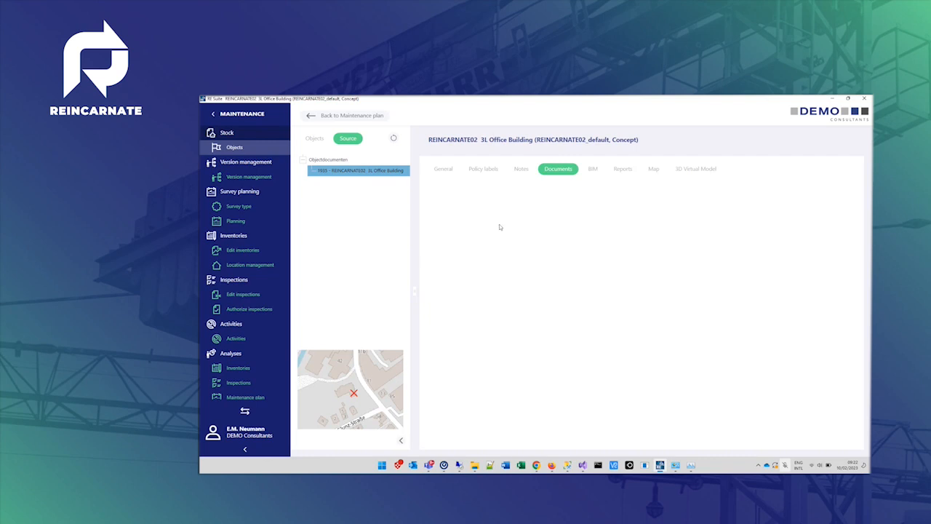
- Return to the General details and open the Edit inventories section of the Inventories module
click(448, 169)
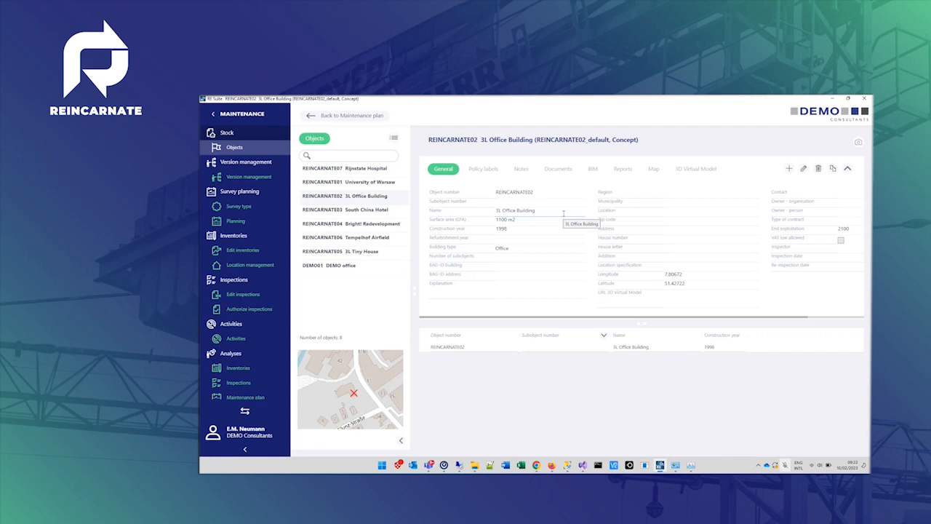
click(243, 135)
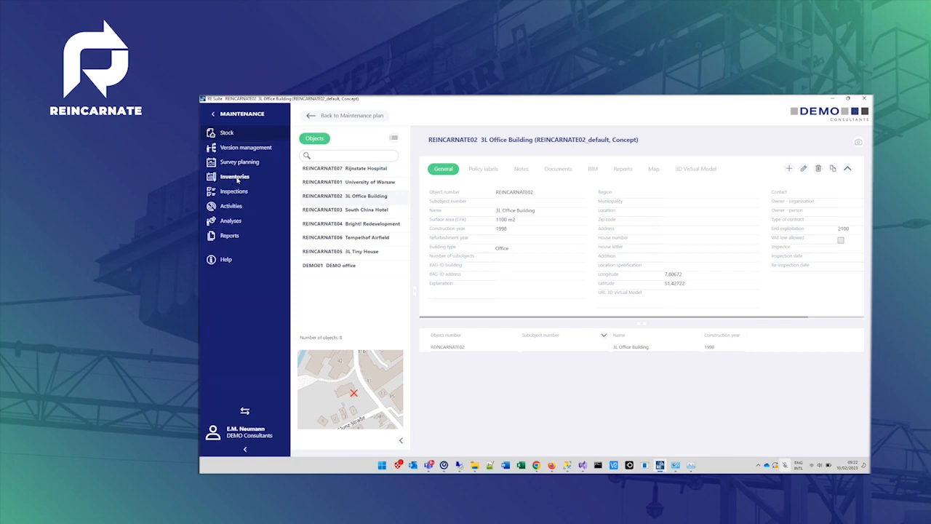
click(237, 179)
click(240, 192)
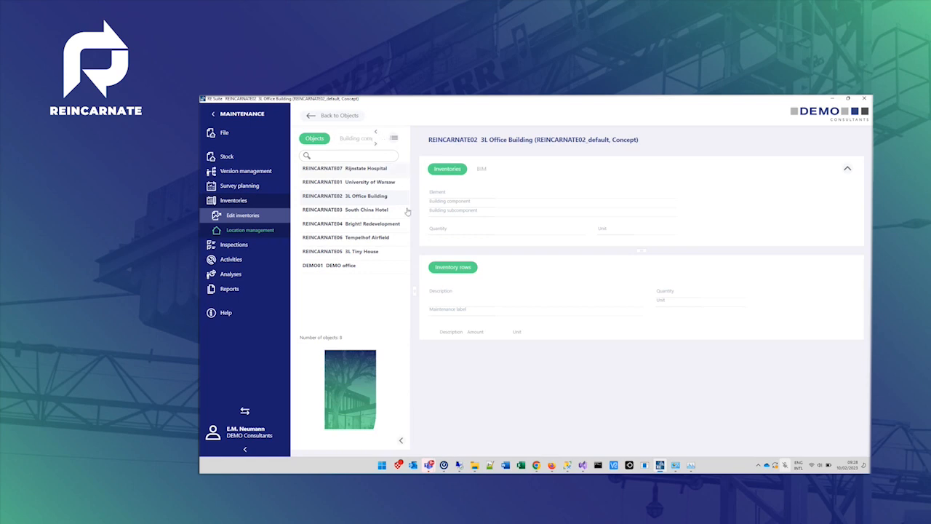
- Browse the building components tree, expanding and collapsing the 21 / External walls category
click(348, 139)
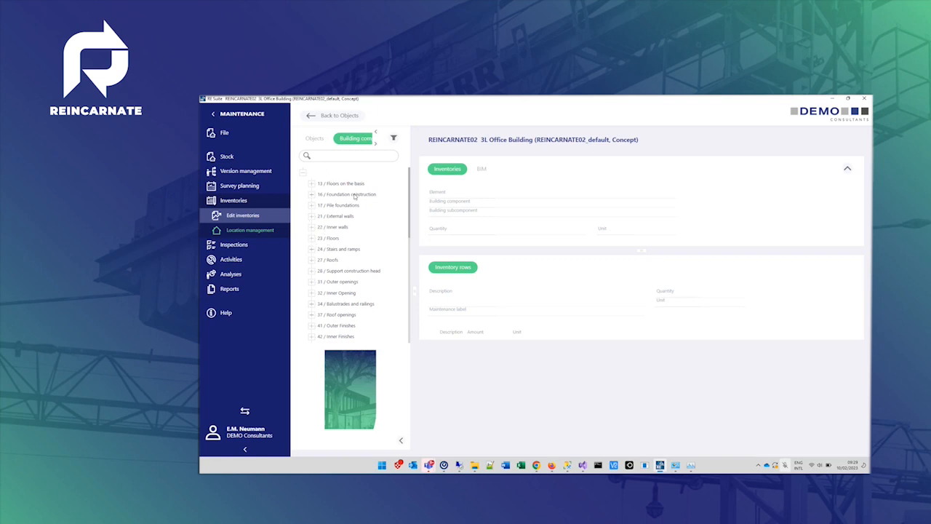
click(311, 217)
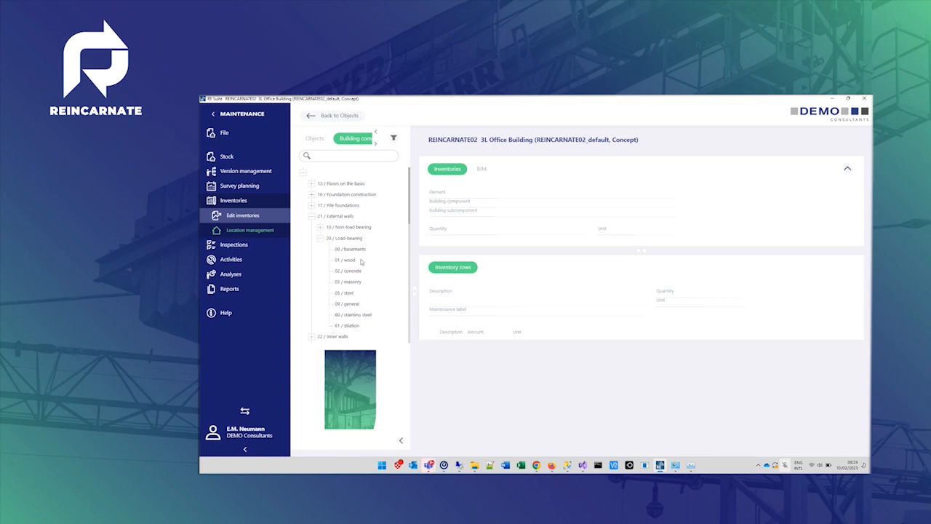
click(320, 239)
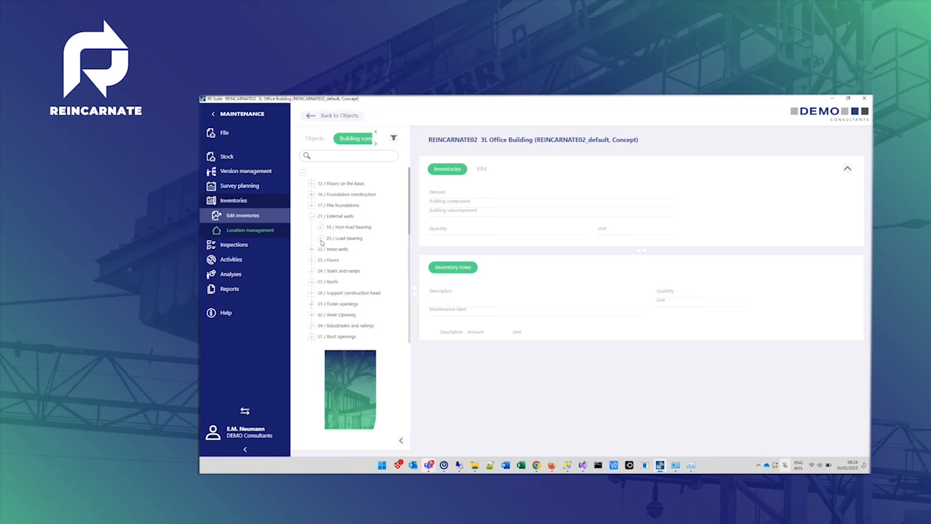
click(321, 239)
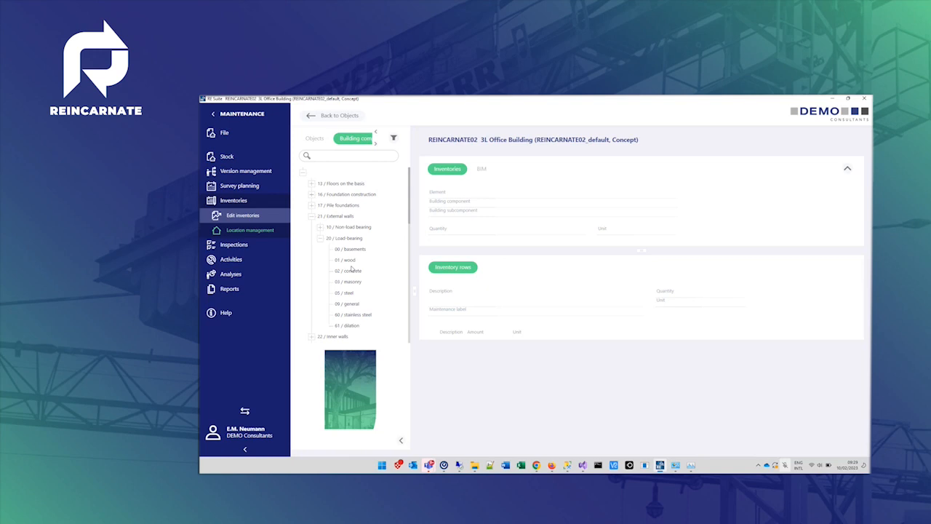
click(312, 216)
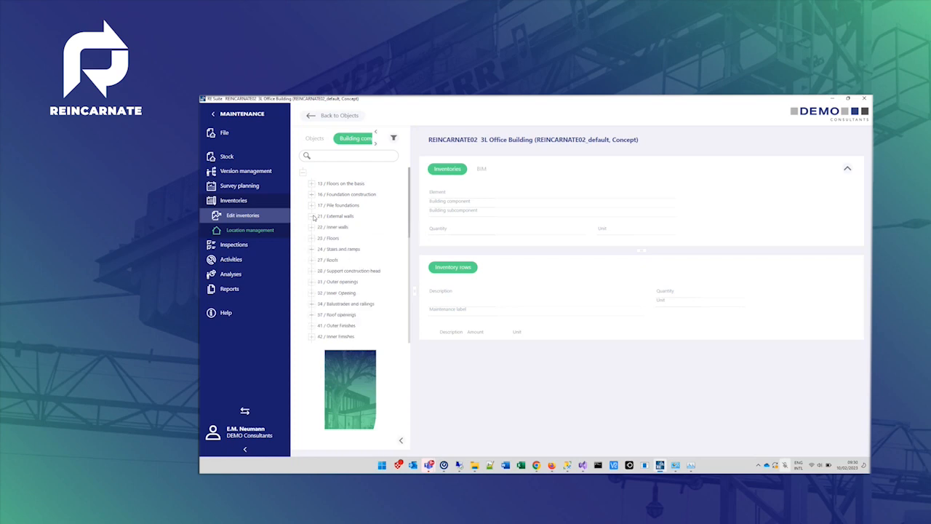
- Switch to the DEMO01 DEMO office object and filter its building components tree to used components
click(315, 138)
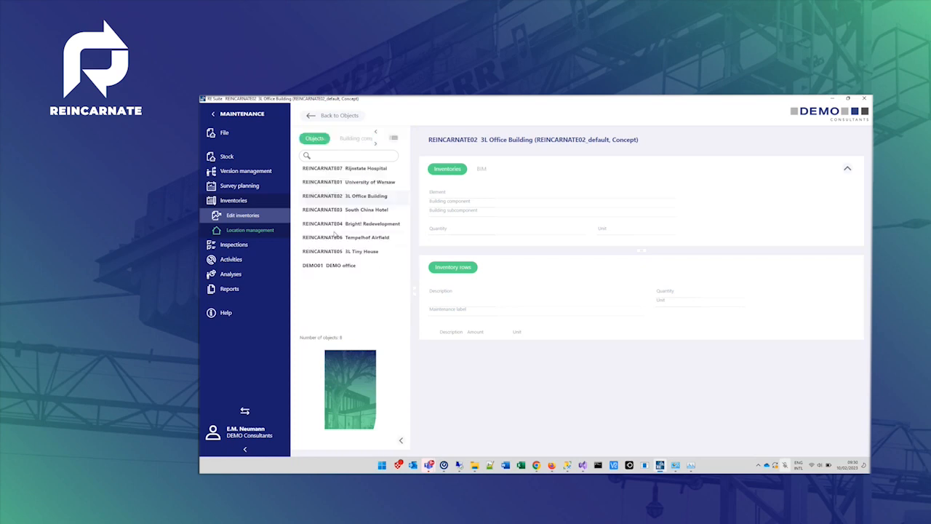
click(345, 267)
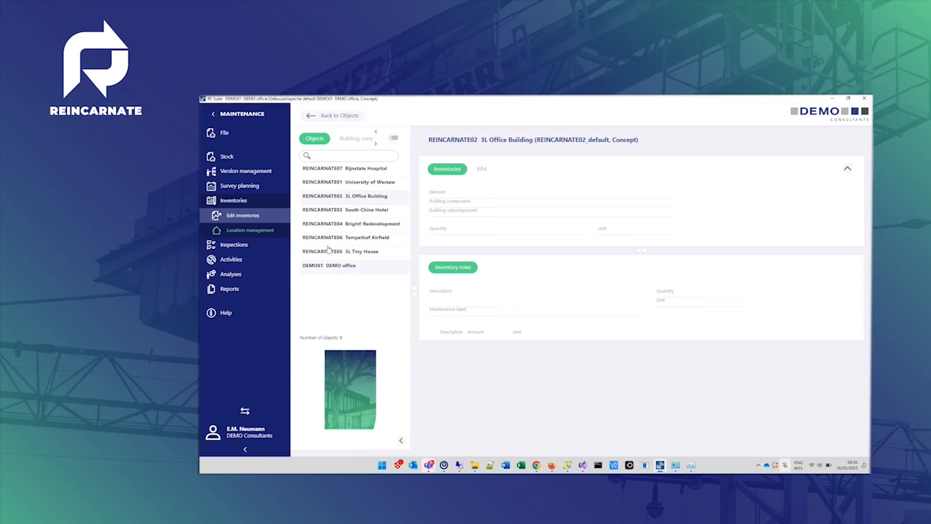
click(353, 138)
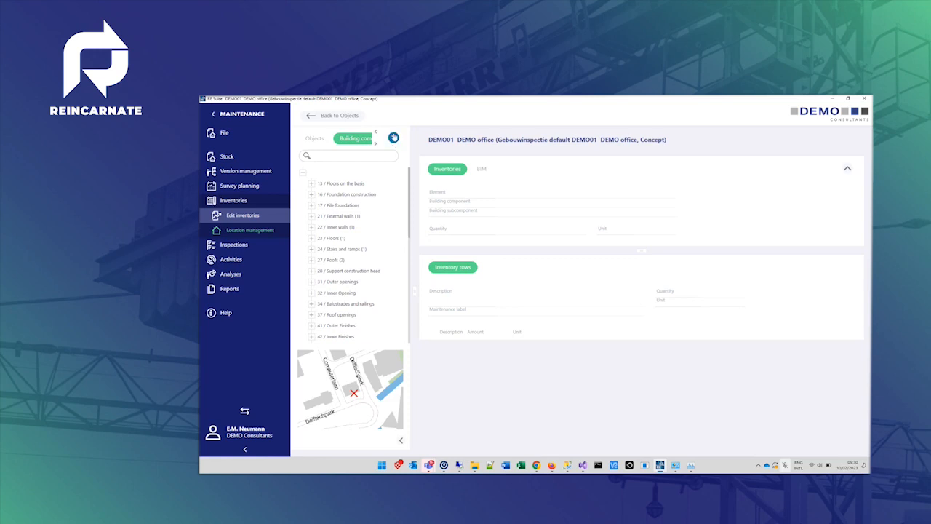
click(393, 139)
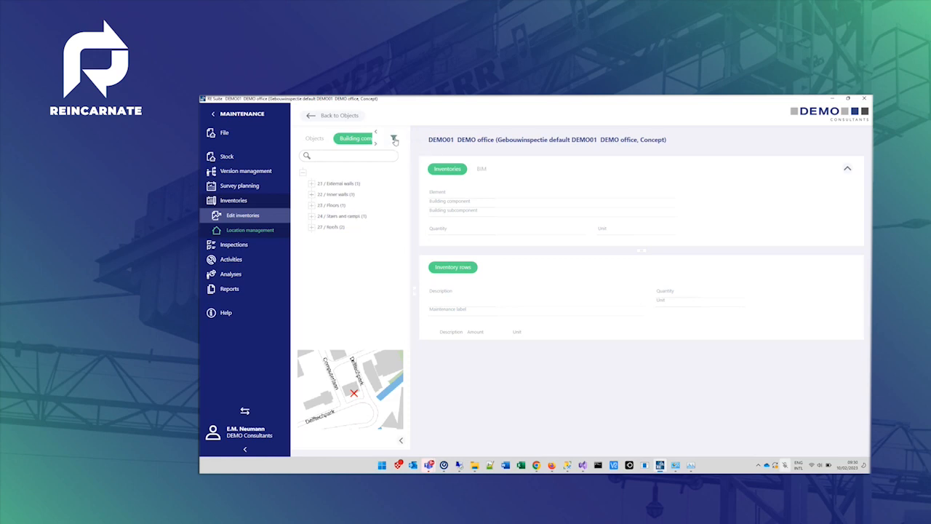
- Expand all levels of the filtered building components tree
click(312, 185)
click(320, 194)
click(312, 173)
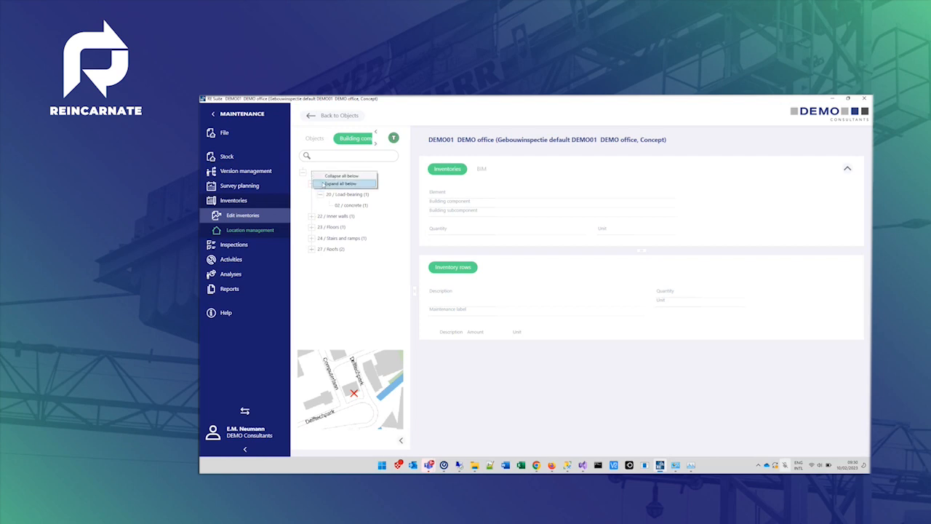
click(342, 184)
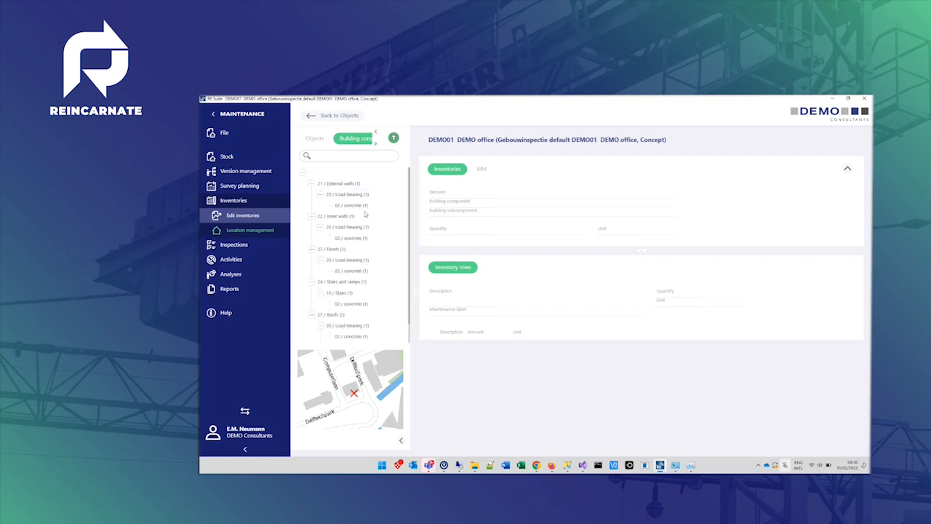
- Open the inventory details of the concrete external walls and then the concrete floors
click(356, 206)
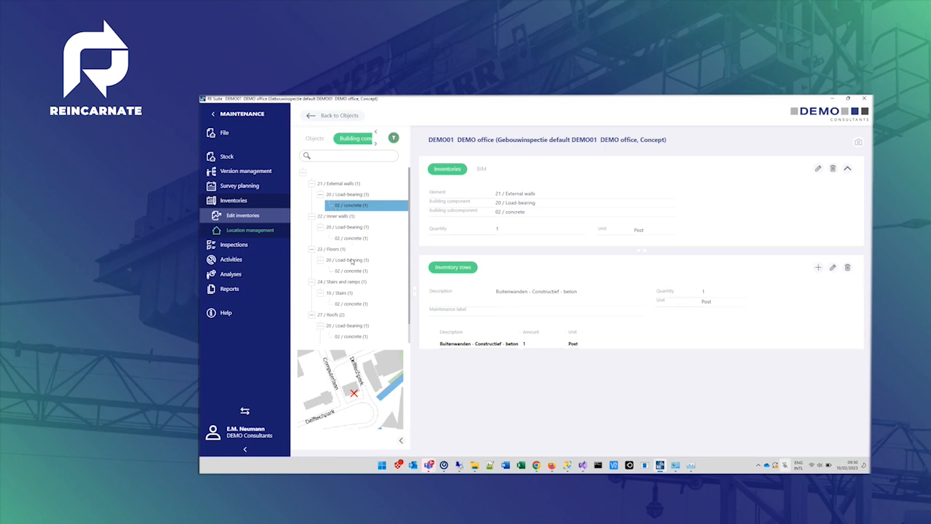
scroll(352, 302, down, 1)
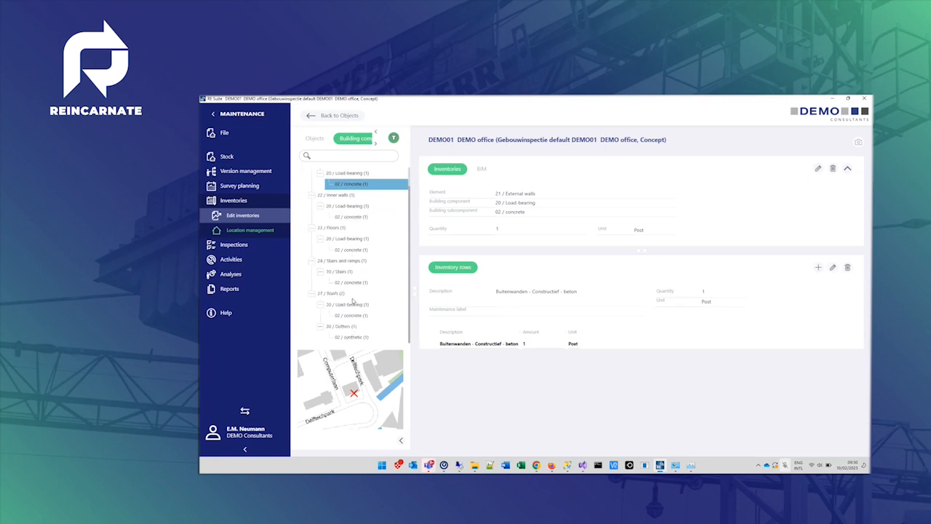
click(357, 250)
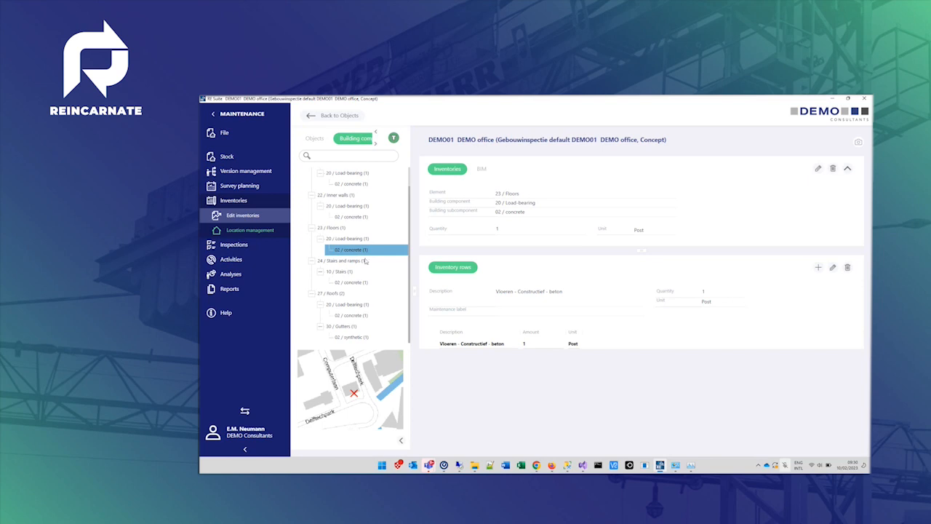
click(502, 229)
click(818, 269)
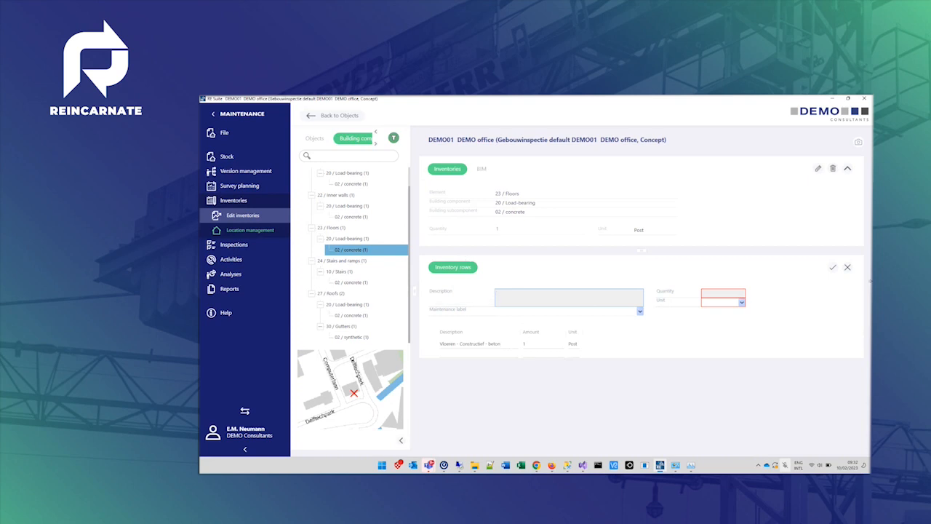
click(848, 267)
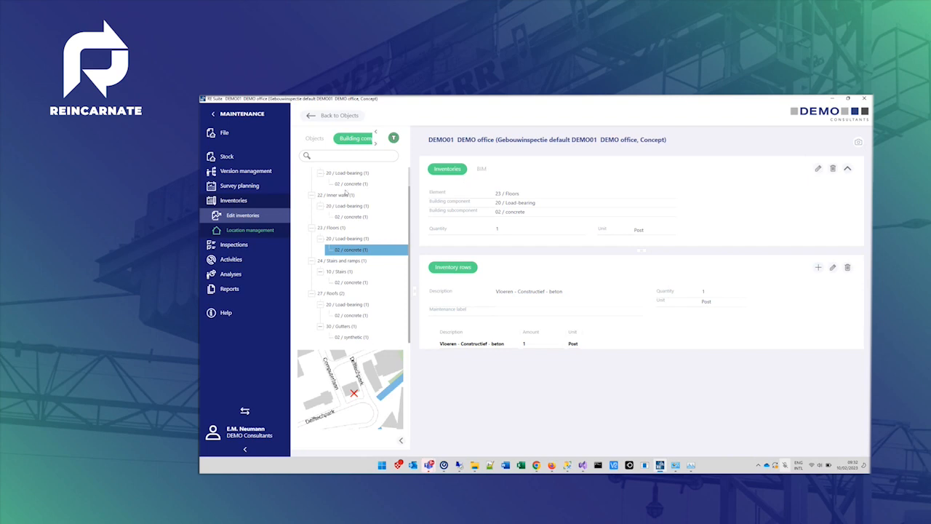
- Open Edit inspections and view the inspection of the concrete floors' general location
click(236, 246)
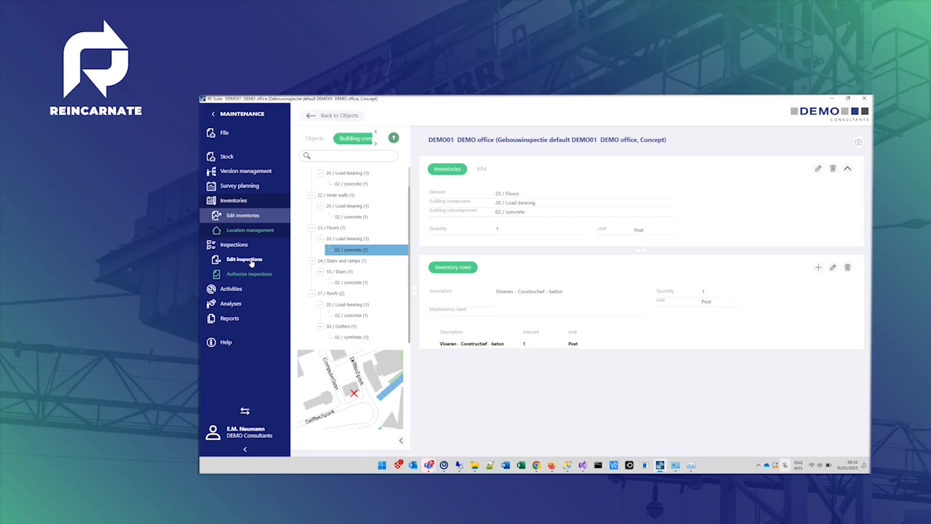
click(251, 260)
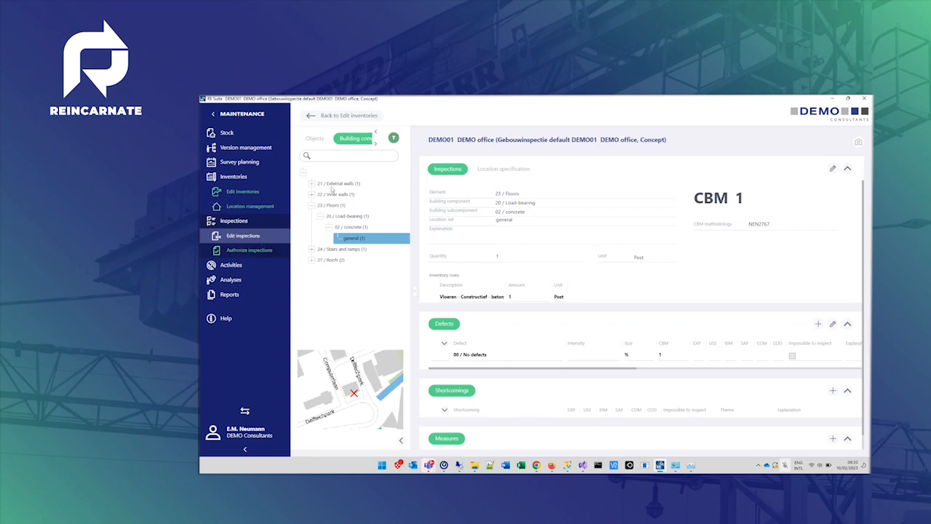
click(313, 206)
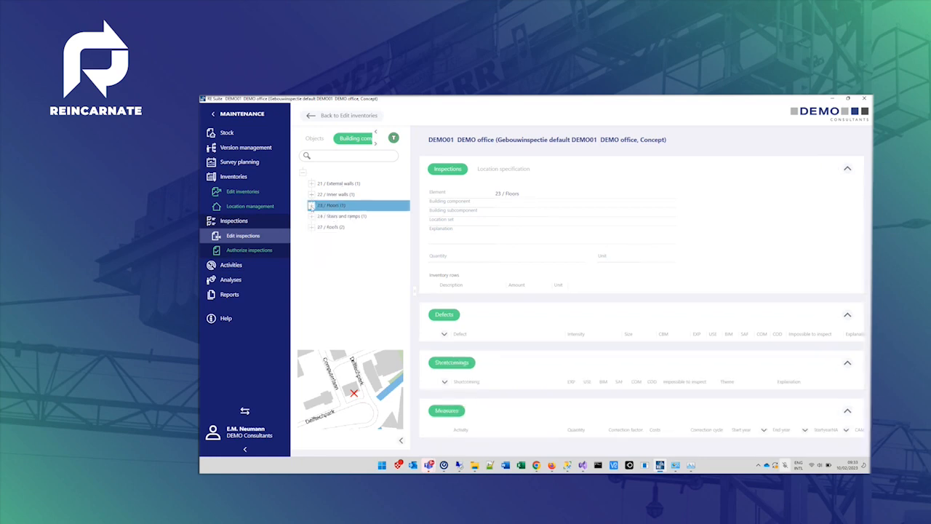
click(313, 205)
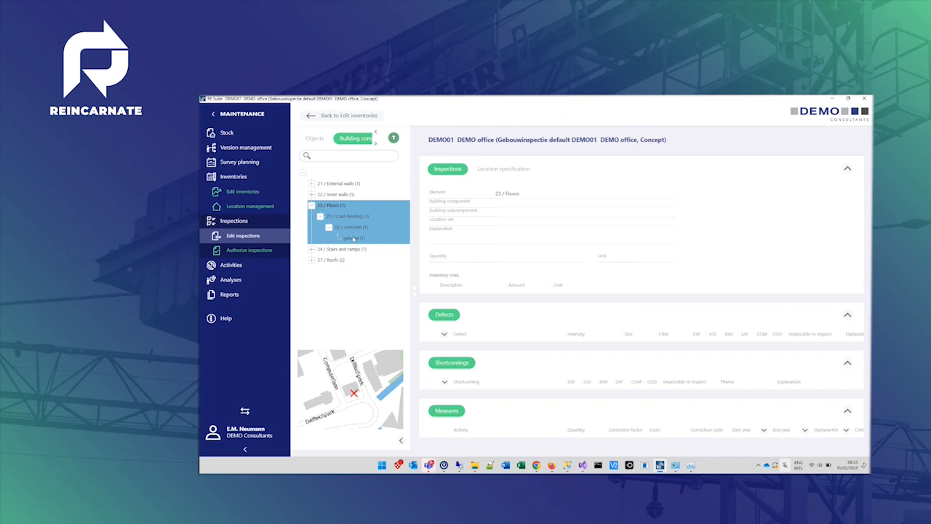
click(353, 238)
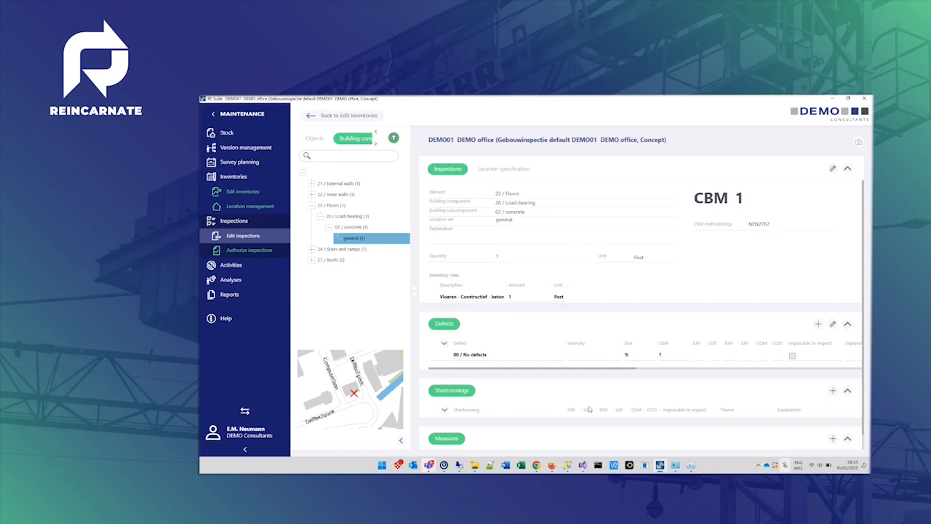
scroll(589, 410, down, 1)
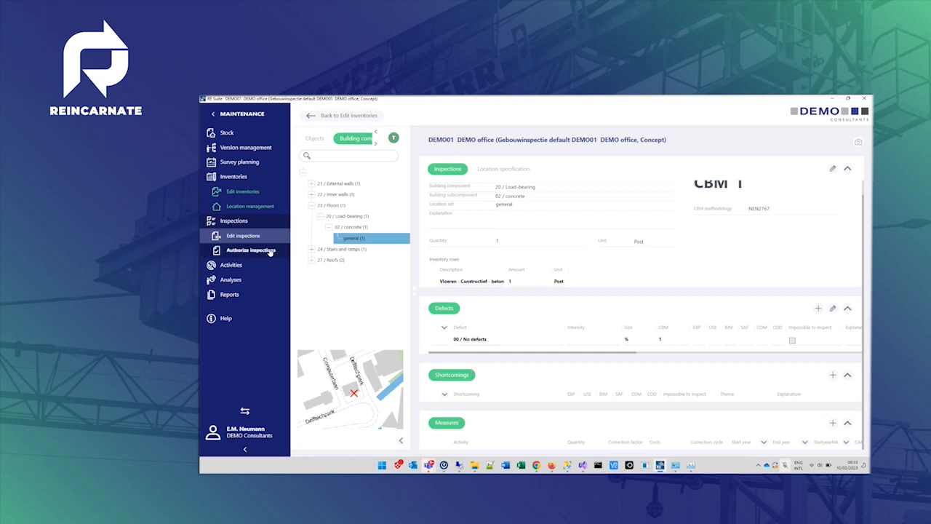
- Open the inspection of the synthetic gutters' general location under Roofs and select its fouling defect
click(312, 260)
click(321, 281)
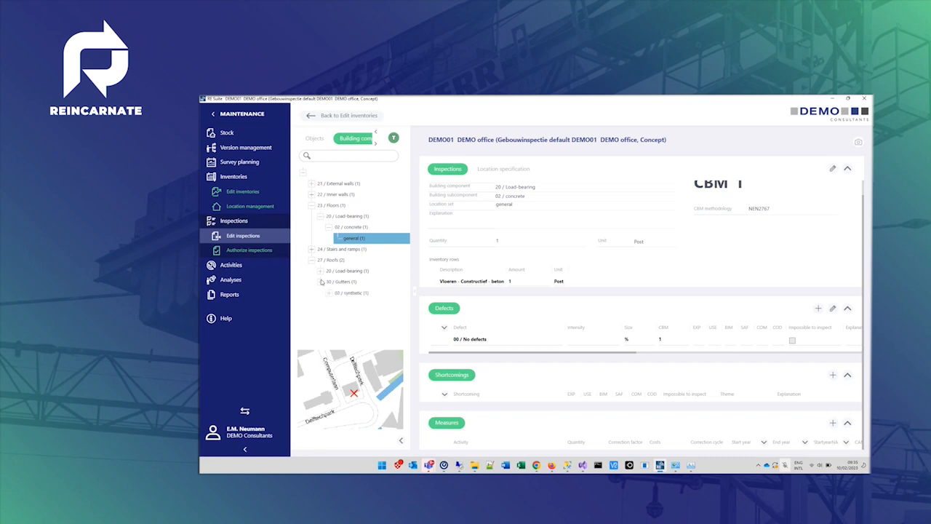
click(329, 293)
click(349, 304)
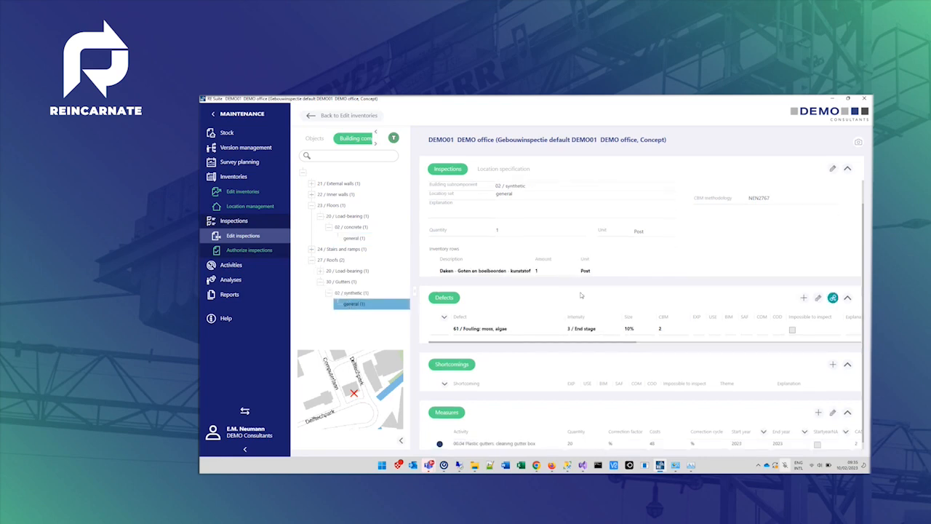
scroll(630, 286, down, 1)
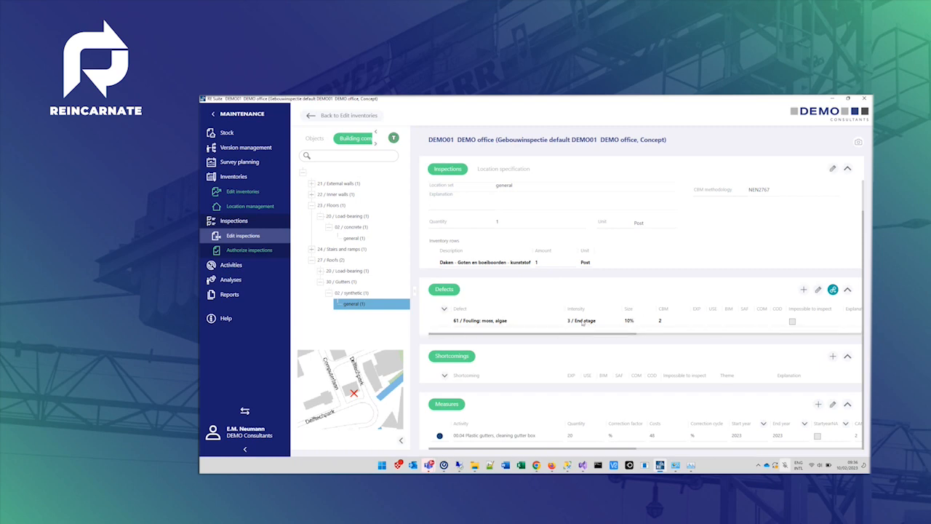
click(651, 324)
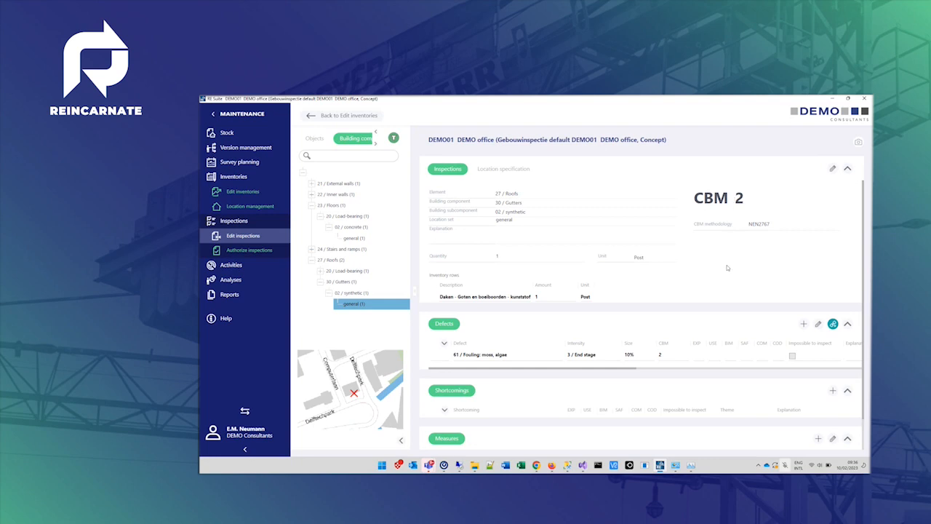
scroll(726, 268, down, 1)
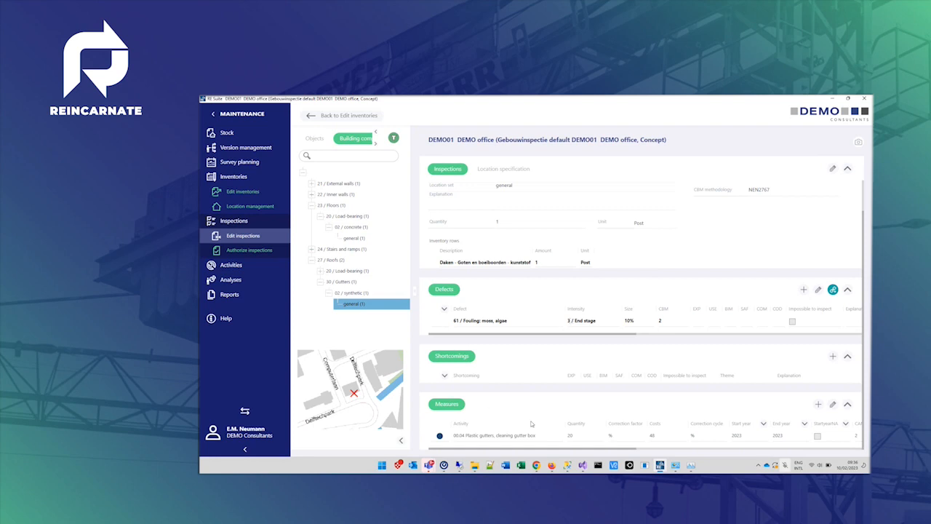
- Try adding a new defect to the gutter inspection and browse the list of defect types
click(494, 436)
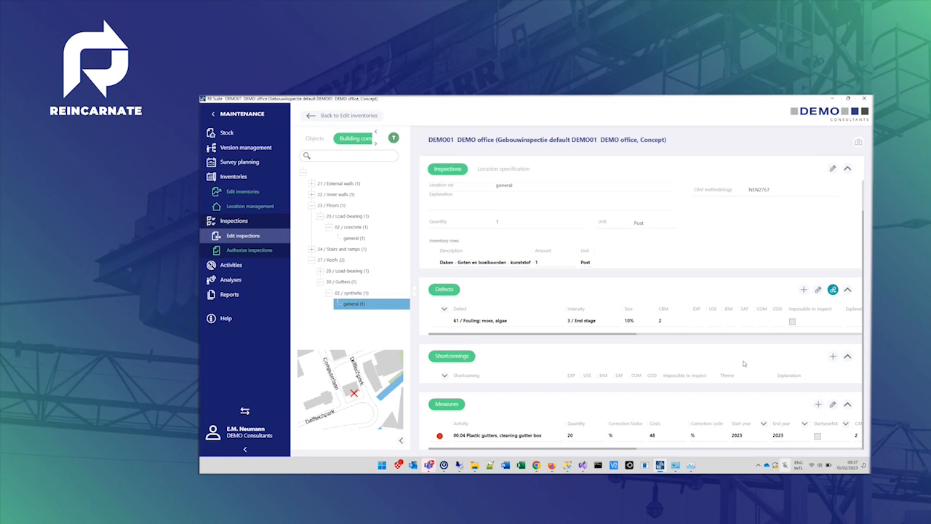
click(804, 290)
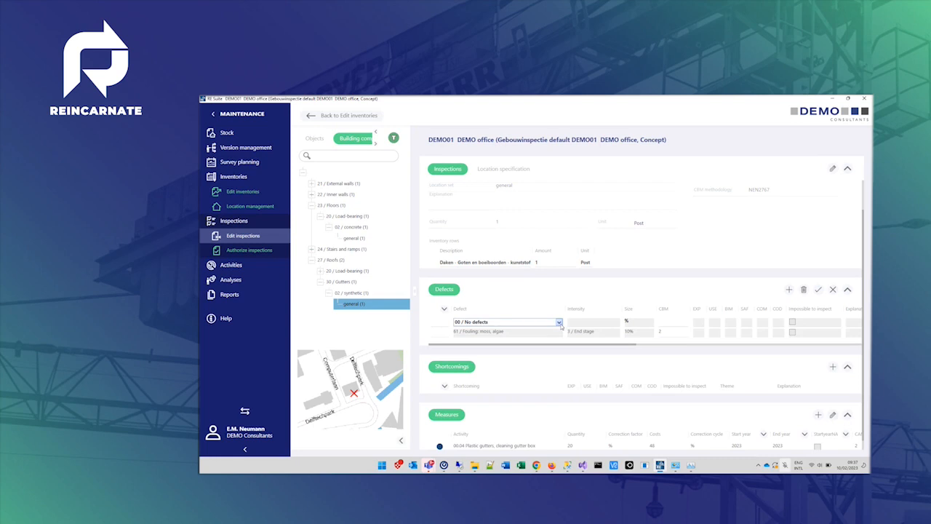
click(560, 322)
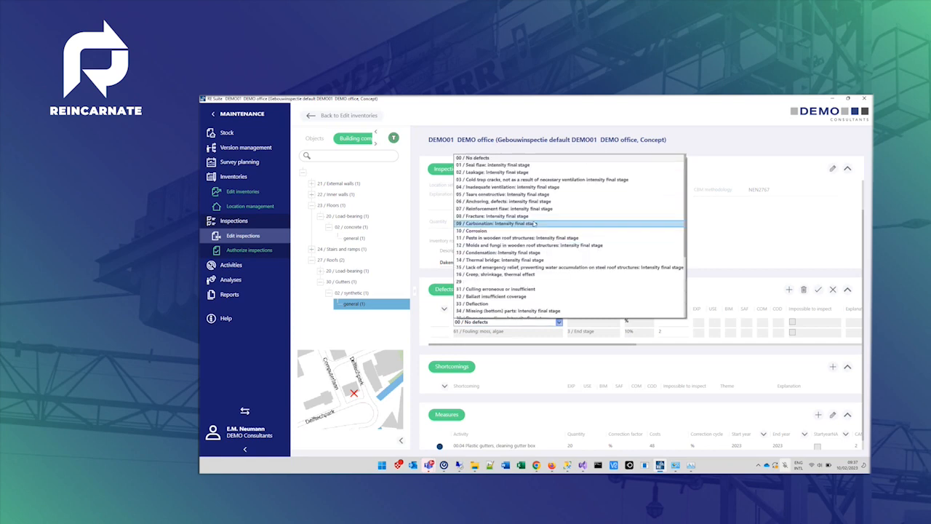
scroll(535, 224, down, 4)
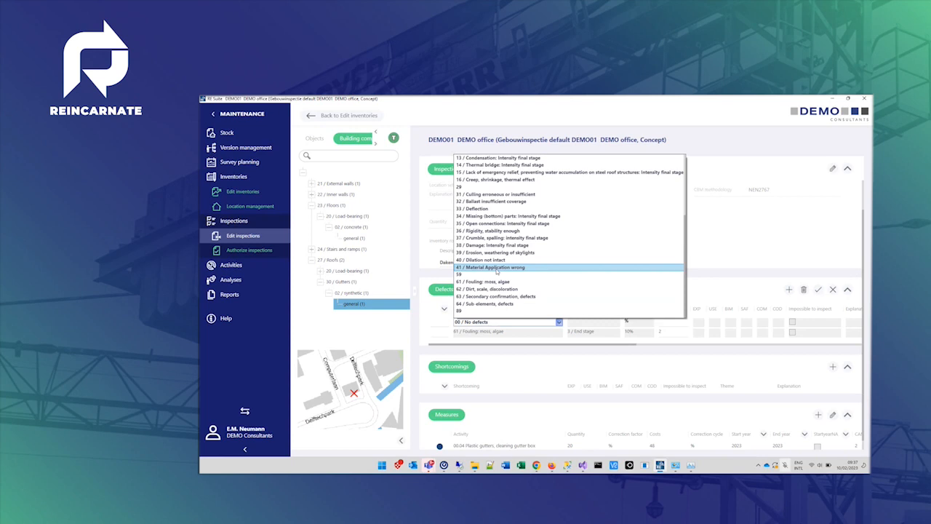
click(724, 226)
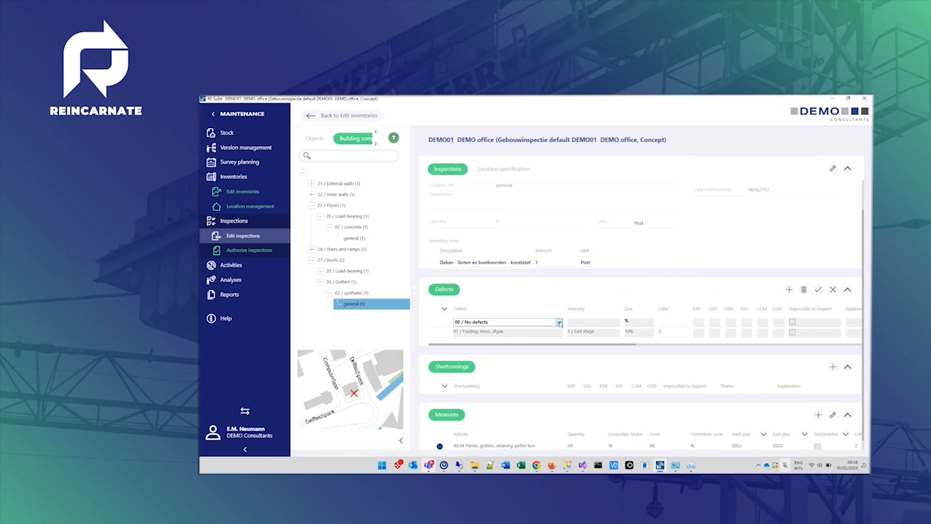
click(833, 289)
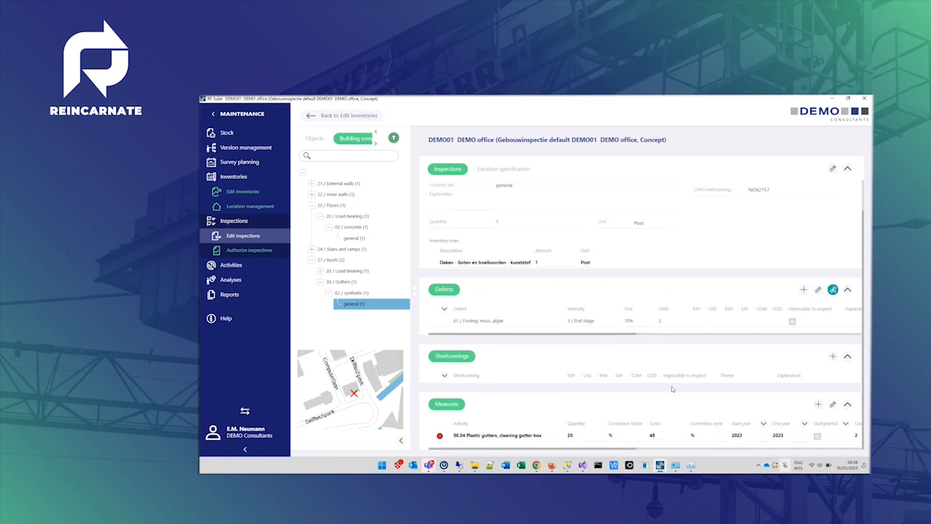
- Try editing the gutter measure, reselecting the activity 00.04 Plastic gutters, cleaning gutter box
click(833, 403)
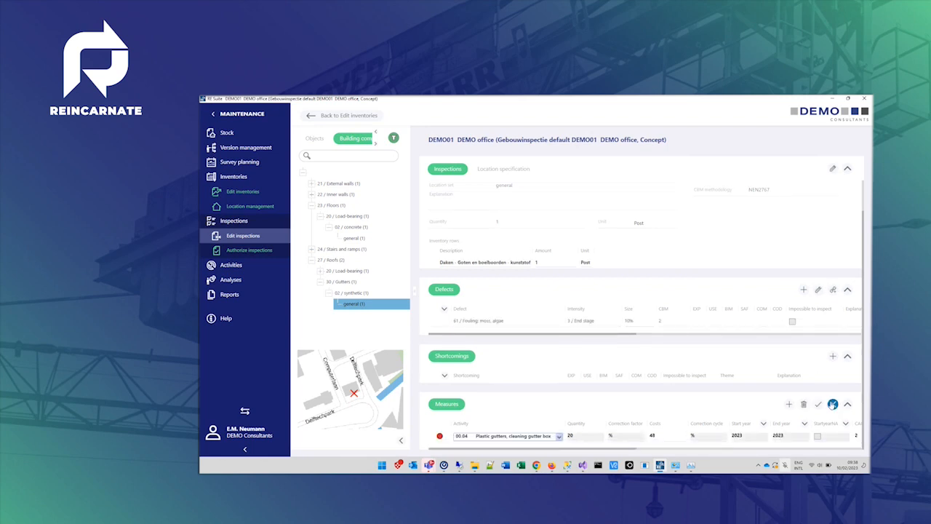
click(559, 436)
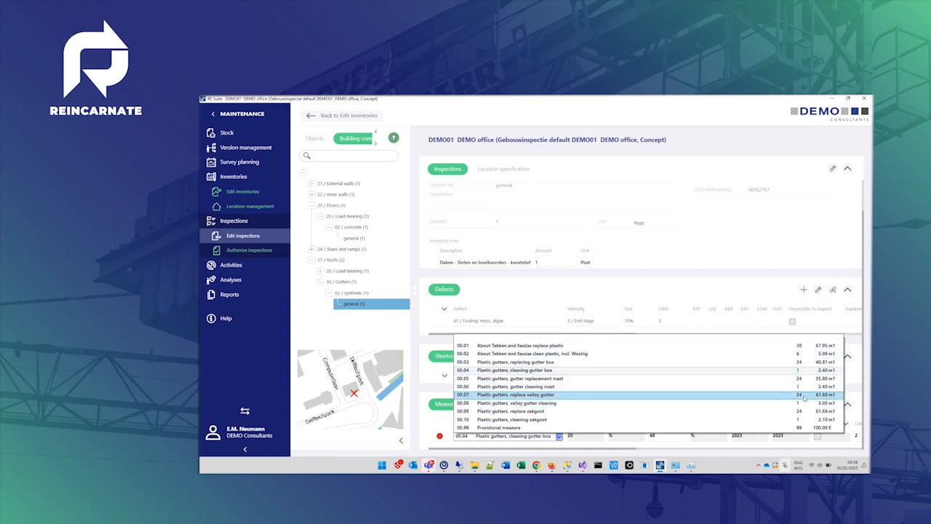
click(826, 372)
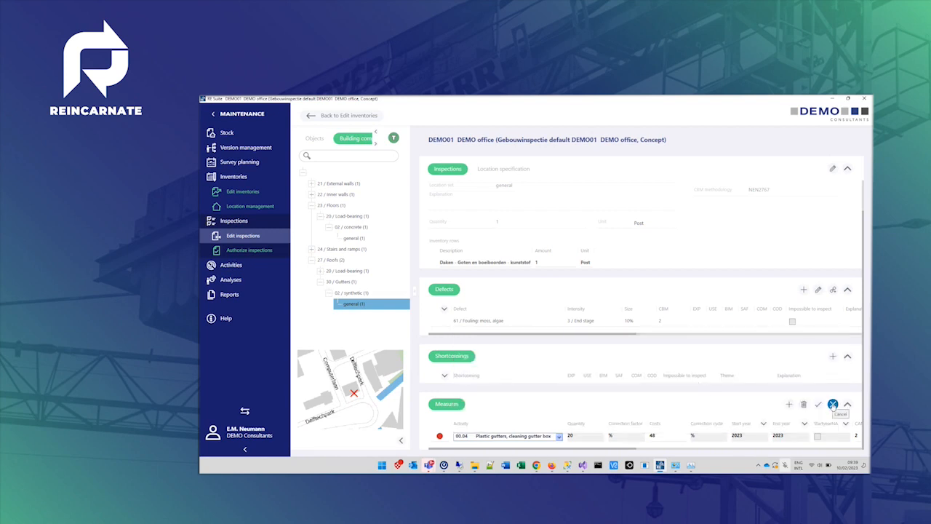
click(833, 404)
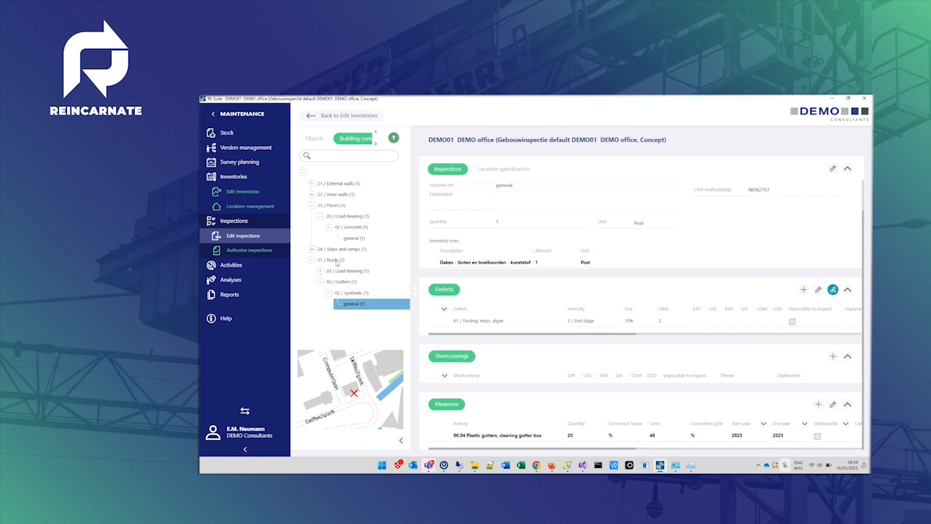
- Open the maintenance plan under Analyses
click(227, 280)
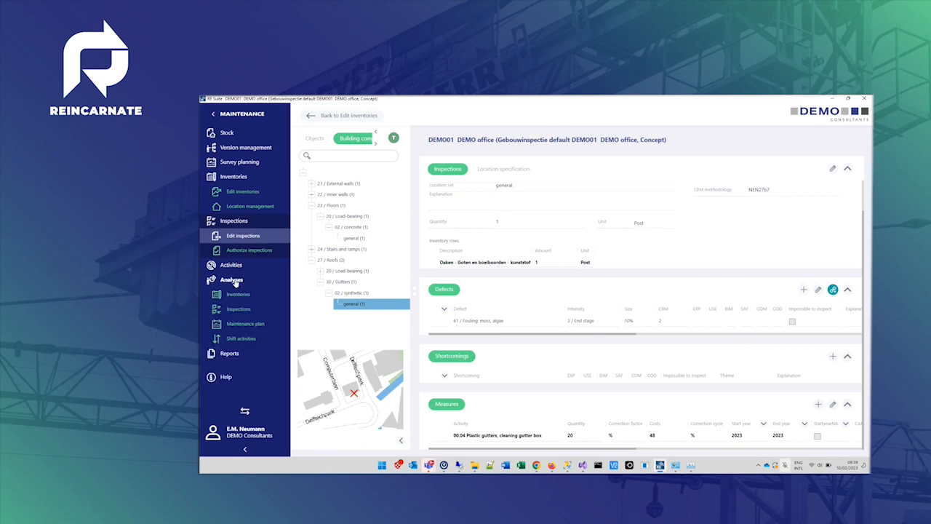
click(245, 325)
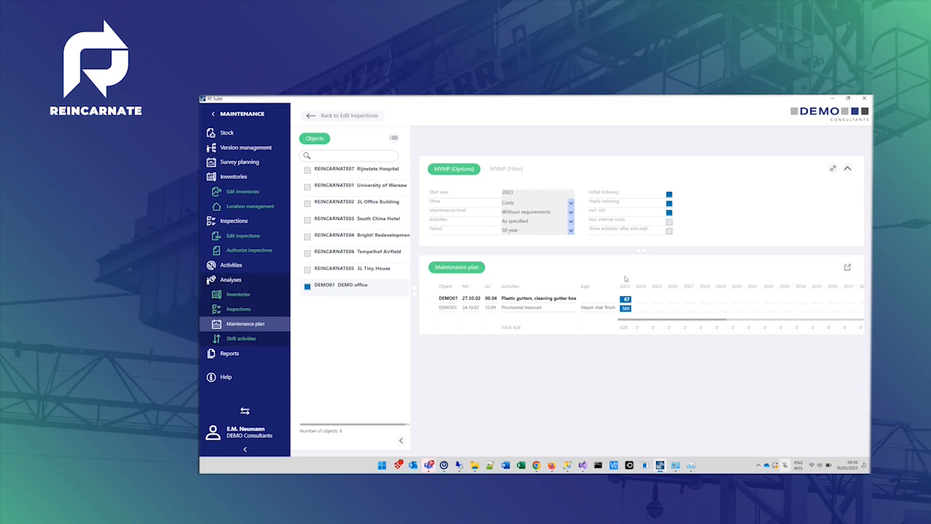
- Try shifting the gutter cleaning activity to 2025 and the provisional measure to 2026 in the maintenance plan
drag(629, 304, 662, 305)
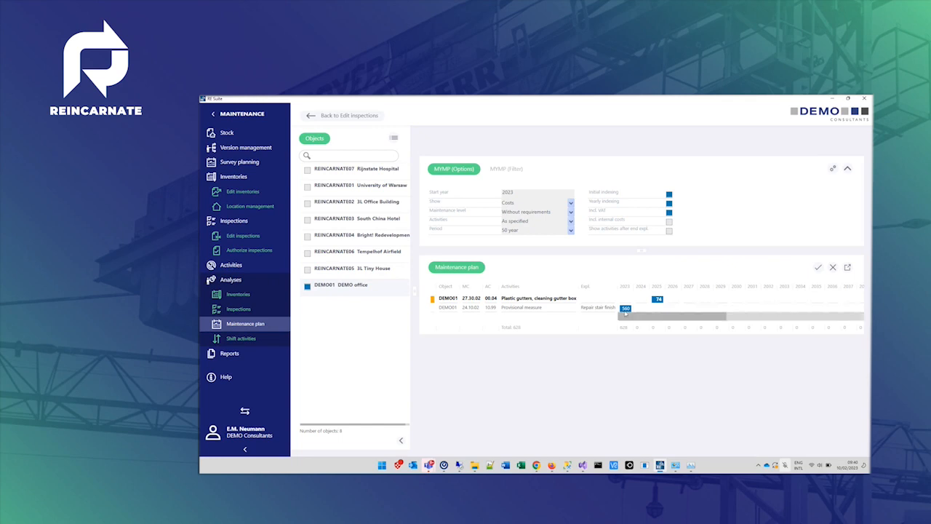
drag(626, 308, 674, 310)
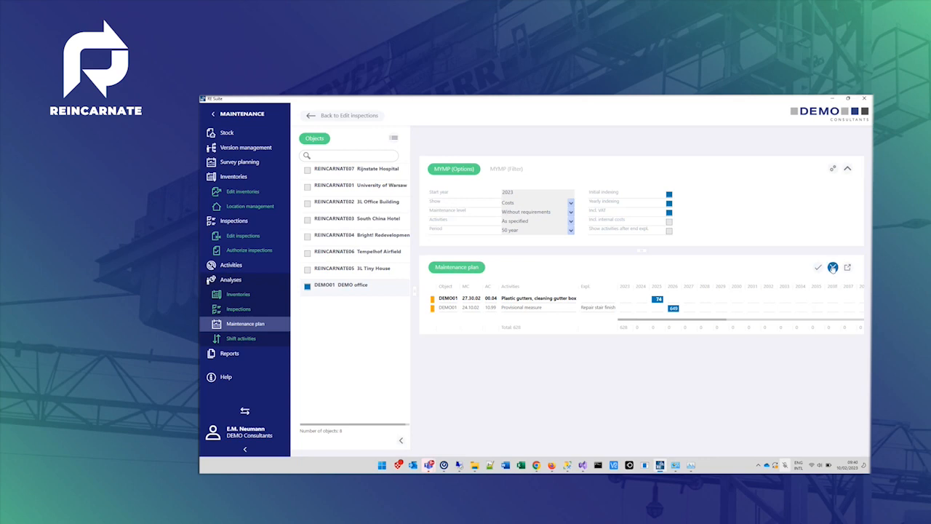
click(833, 268)
- Open the inventories analysis
click(239, 295)
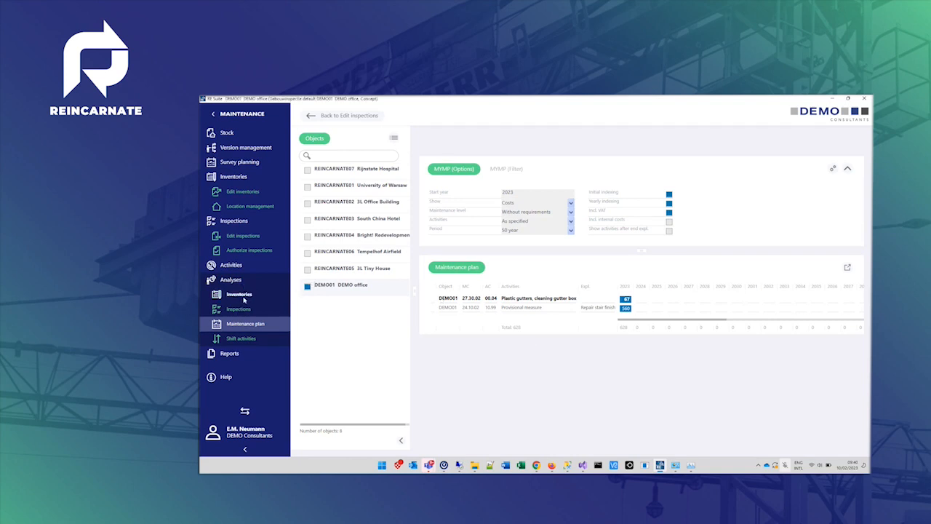
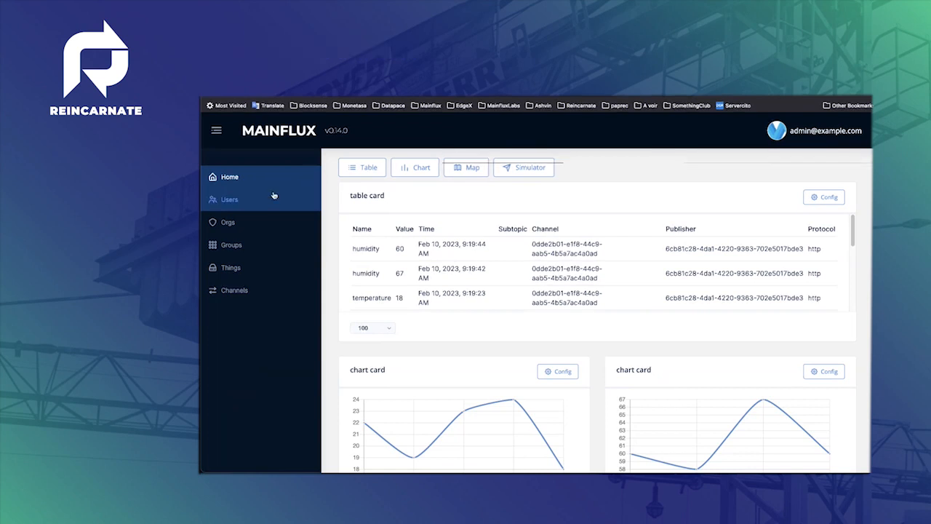
- Create a new thing named myThin2 in the things list
click(251, 269)
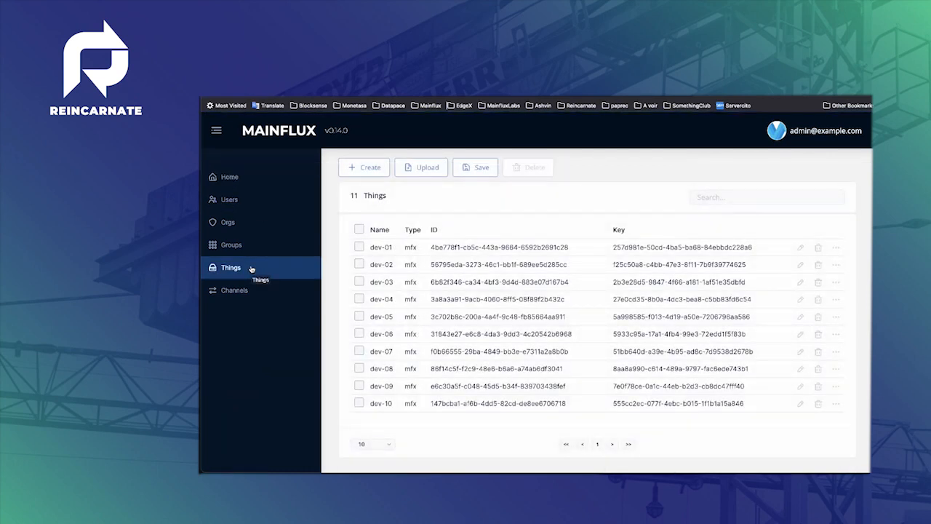
click(363, 168)
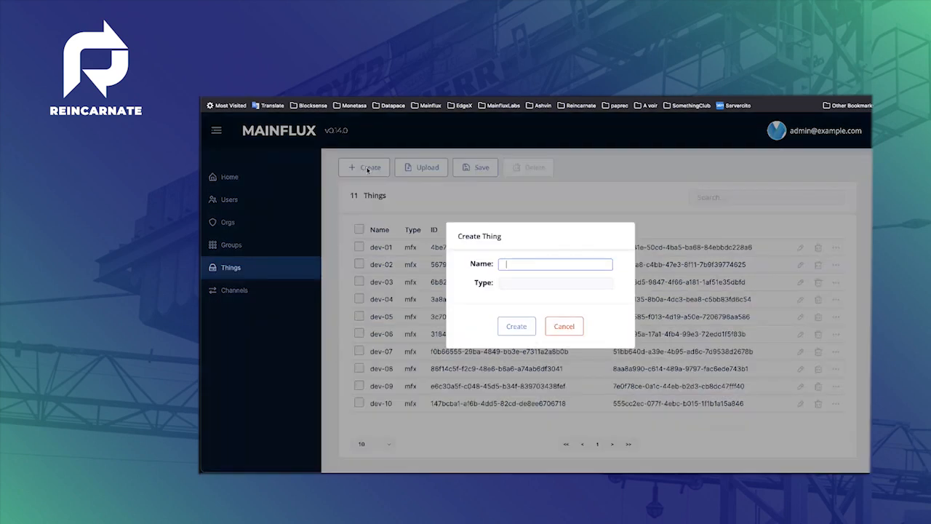
text(myThin2)
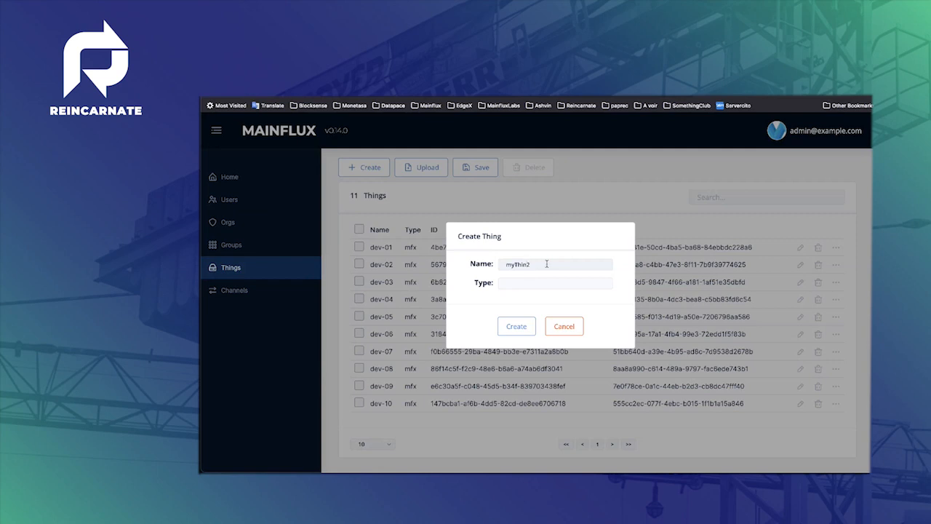
click(516, 326)
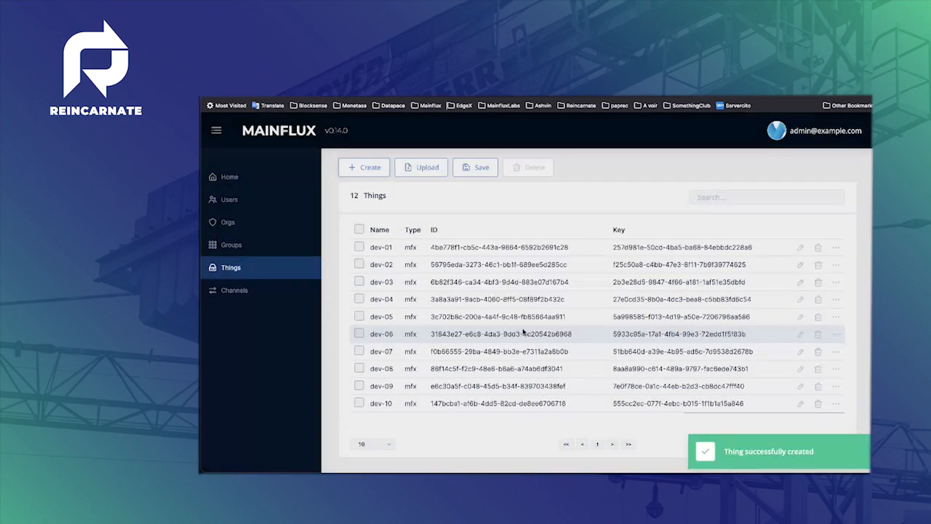
click(612, 443)
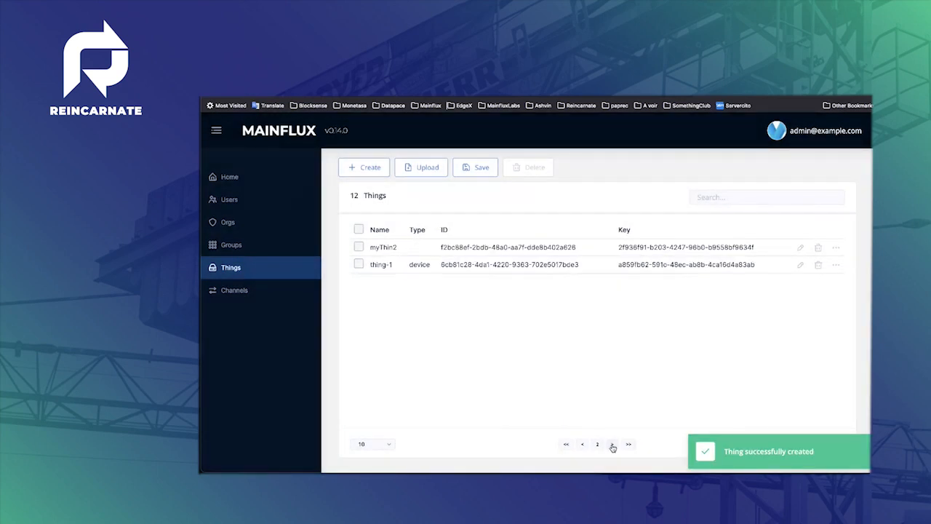
click(583, 444)
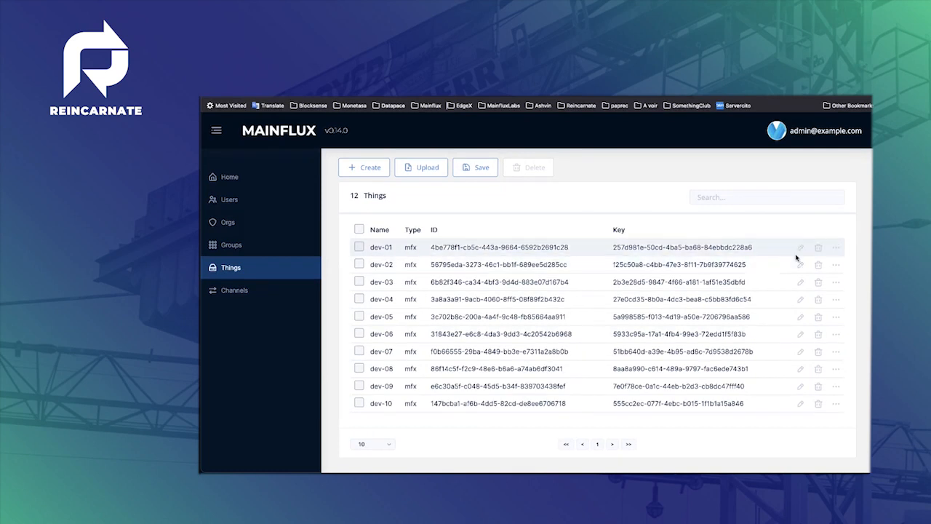
- Open thing dev-01's details and review its metadata, messages and files
click(836, 251)
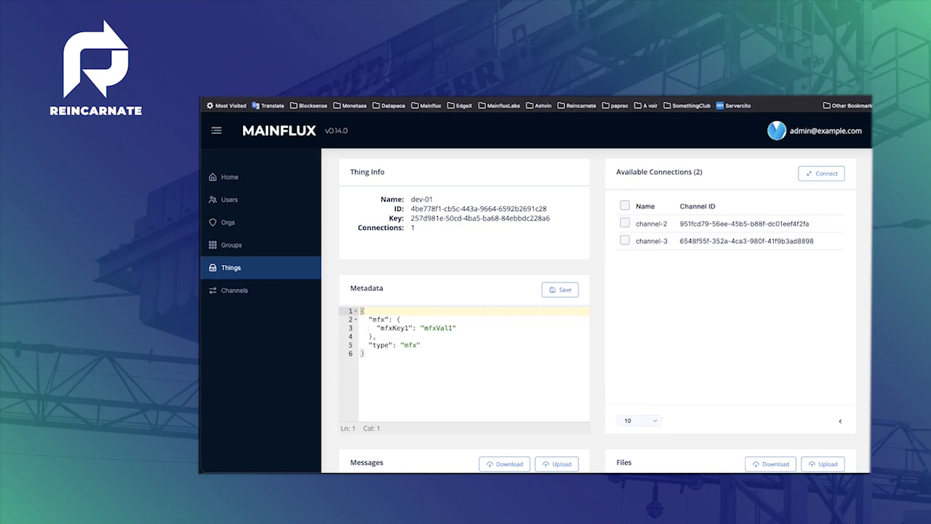
scroll(596, 309, down, 1)
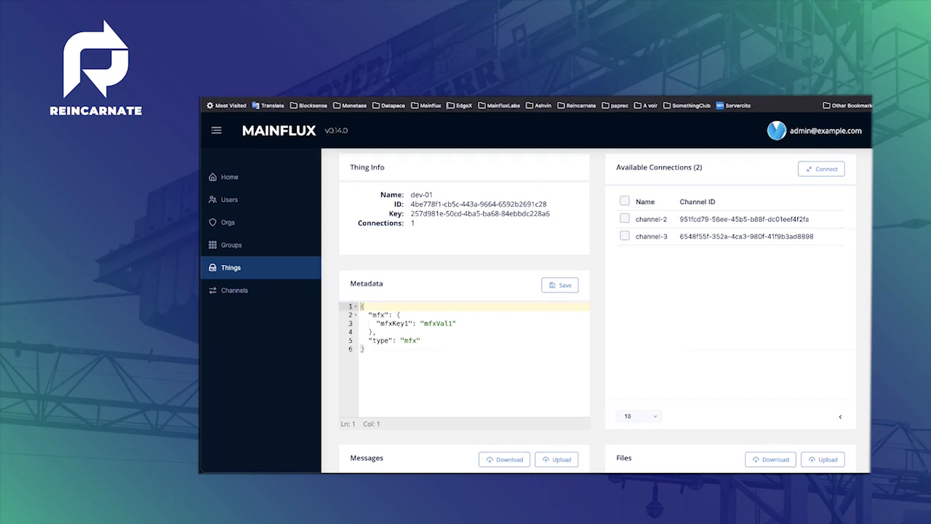
scroll(596, 309, down, 3)
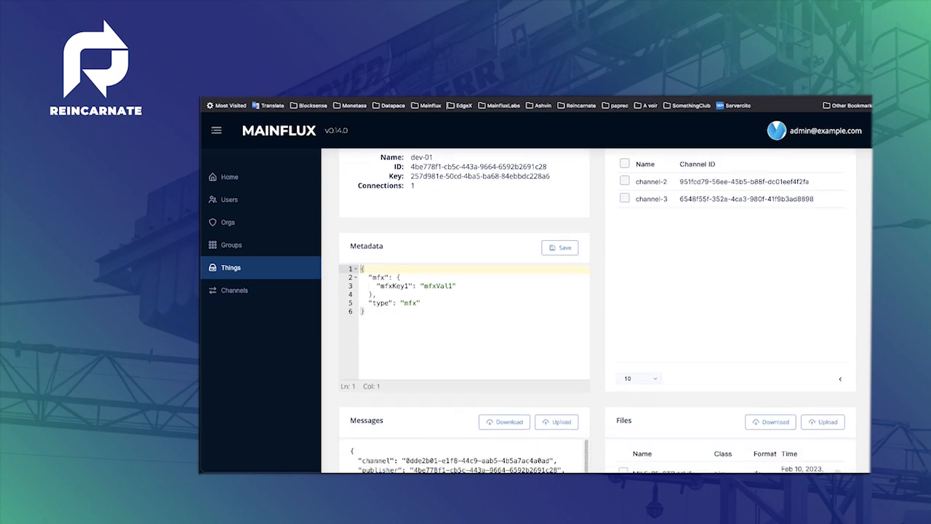
scroll(597, 309, up, 2)
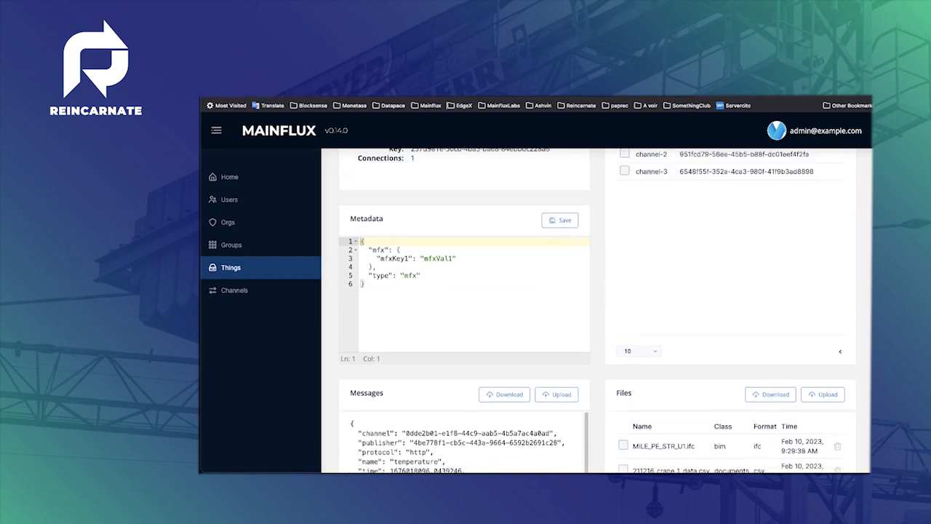
scroll(847, 286, down, 4)
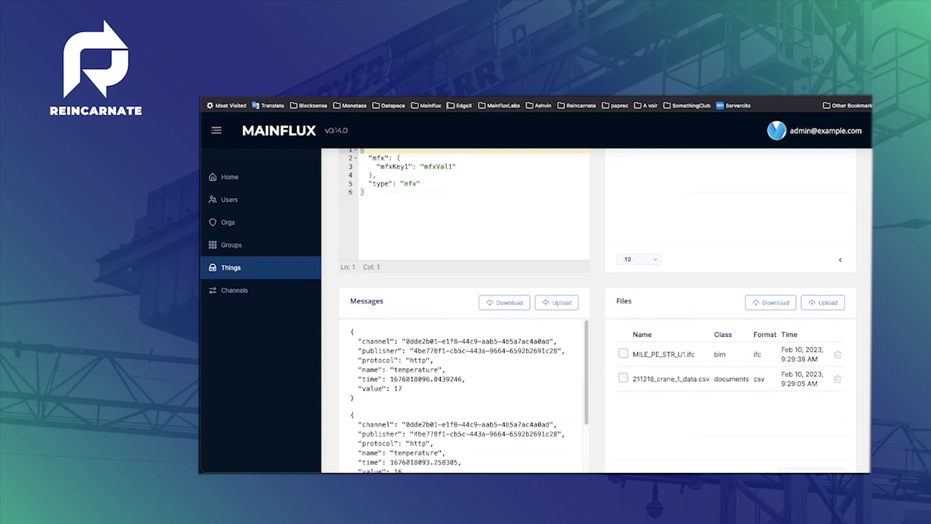
scroll(858, 218, up, 1)
scroll(598, 311, up, 2)
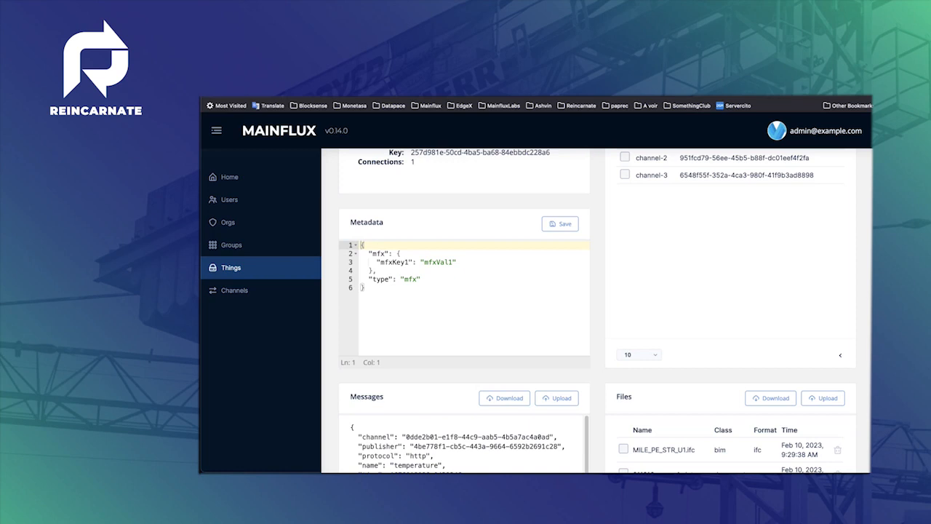
scroll(597, 311, down, 3)
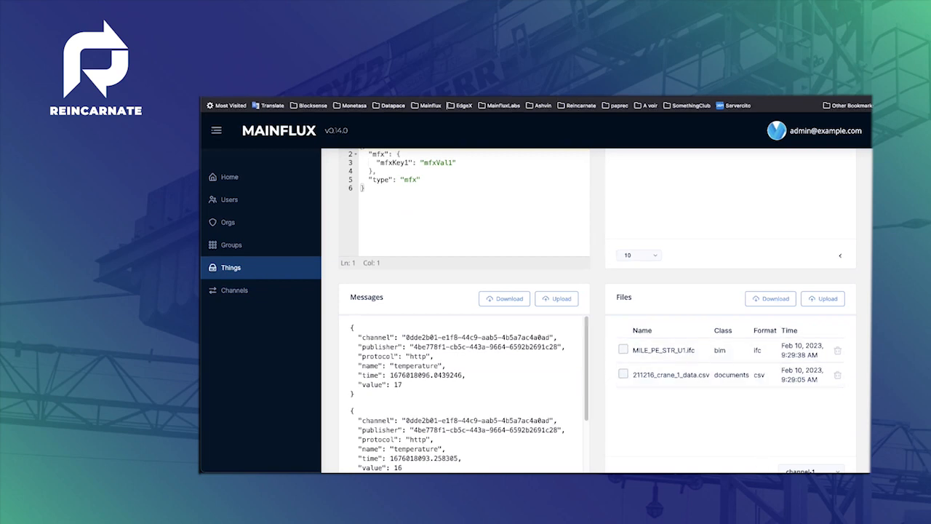
scroll(596, 309, up, 5)
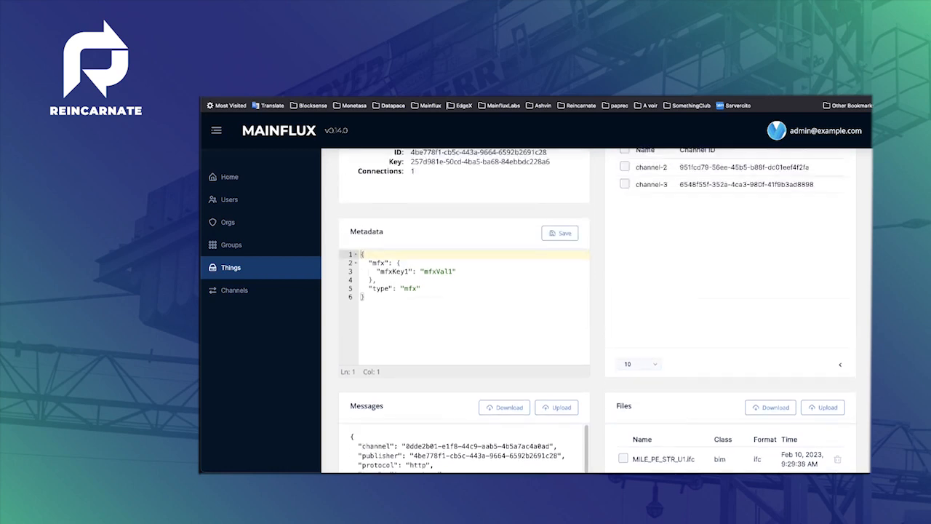
- Send a simulated message on channel-1 from publisher dev-01 named humidity with value 55
click(258, 185)
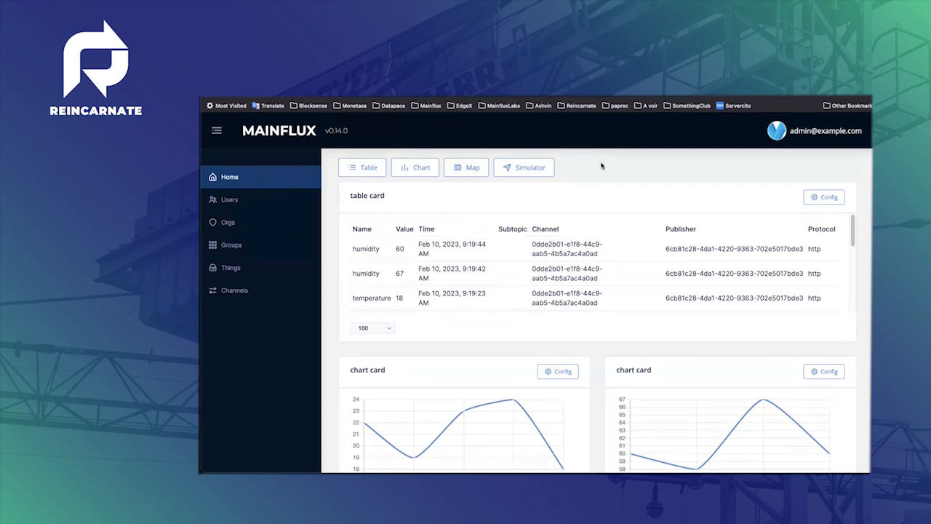
scroll(611, 251, down, 1)
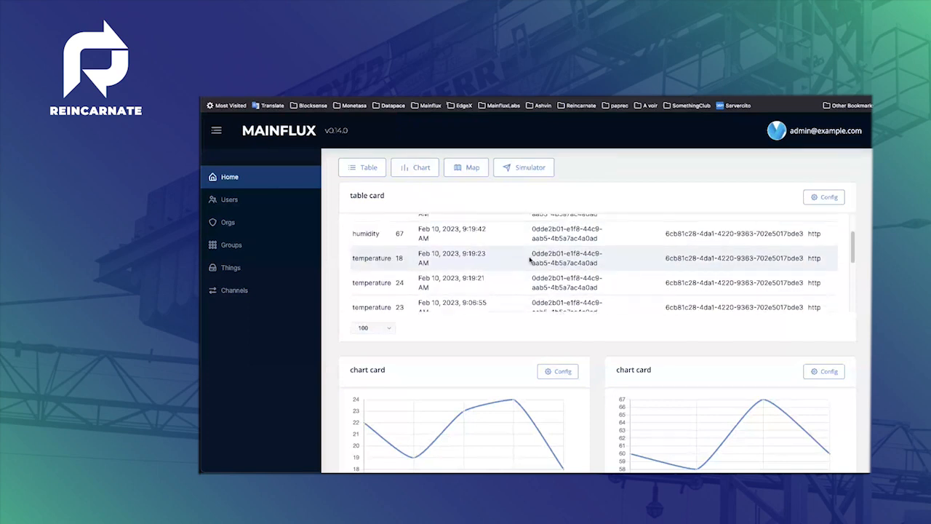
scroll(596, 240, up, 1)
click(528, 168)
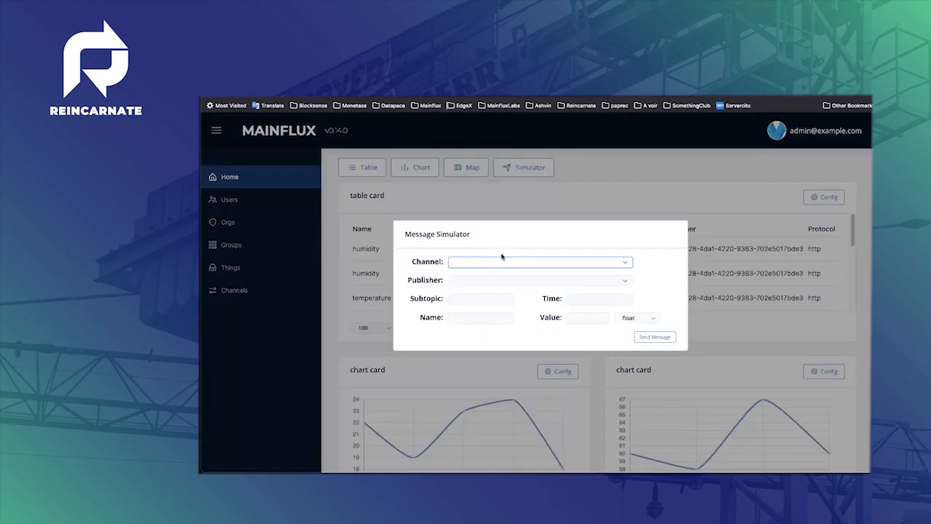
click(488, 262)
click(485, 277)
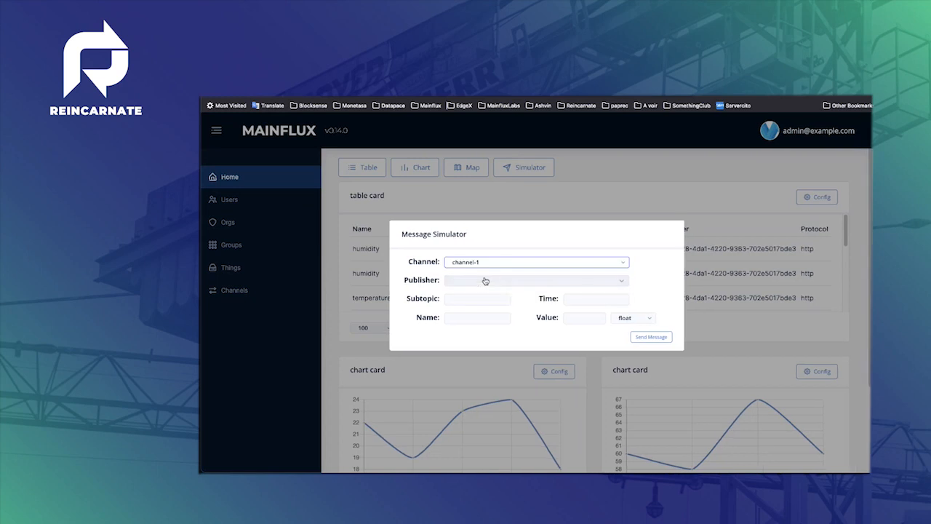
click(481, 282)
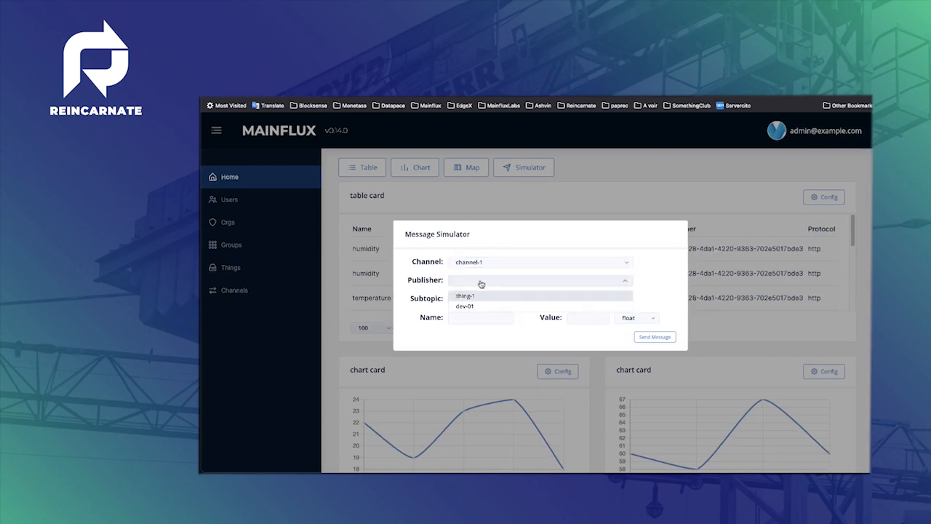
click(477, 306)
click(468, 315)
text(humidity)
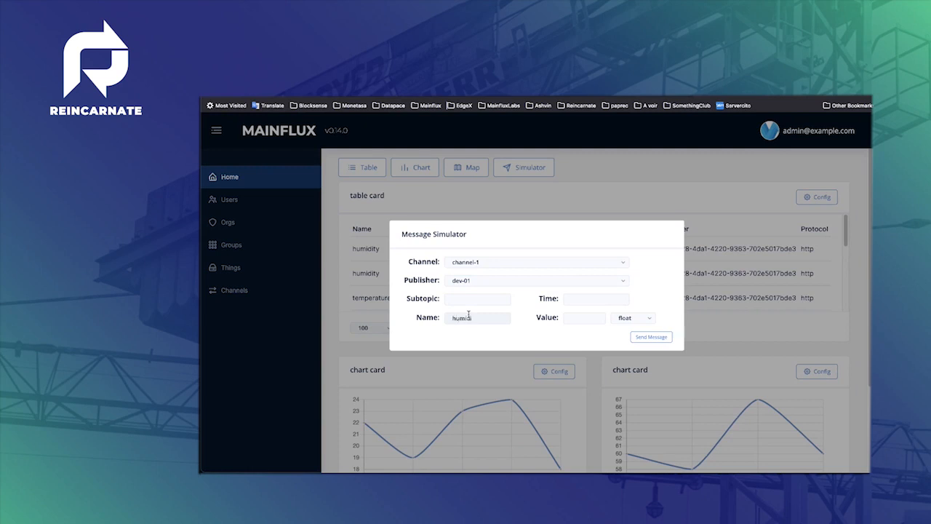
click(584, 318)
text(55)
click(650, 337)
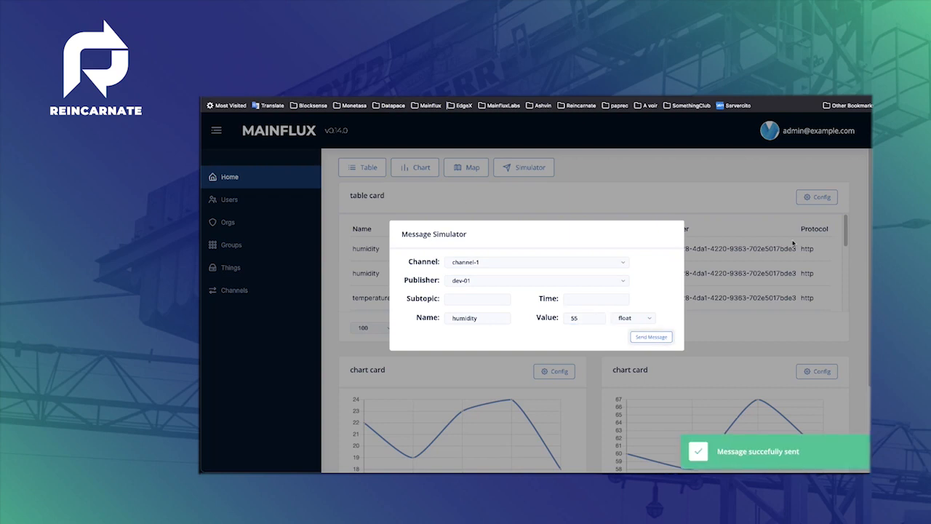
- Configure the table card to show messages from publisher dev-01 and save it
click(711, 176)
click(822, 200)
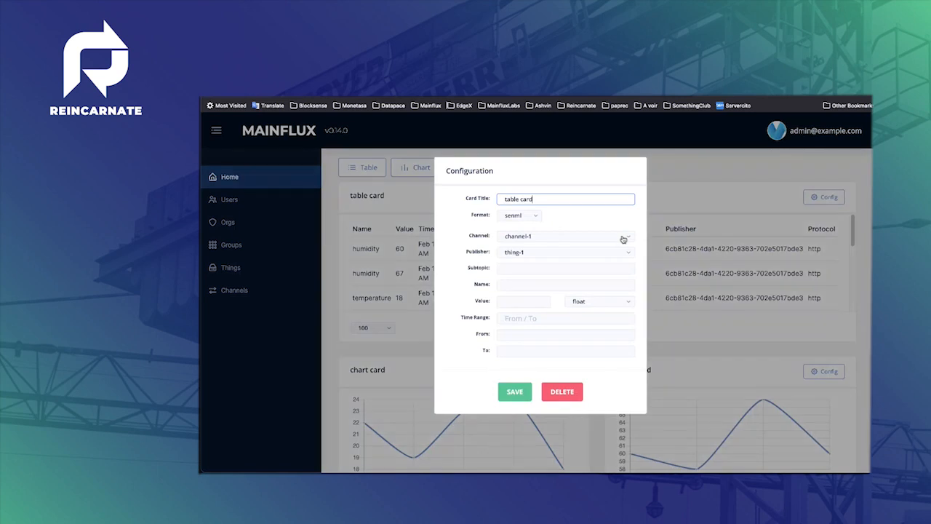
click(532, 251)
click(530, 279)
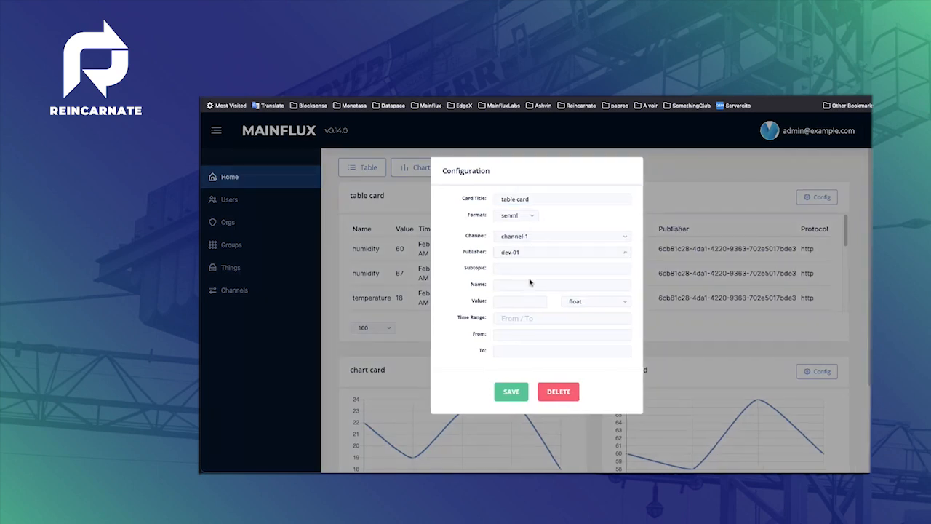
click(514, 392)
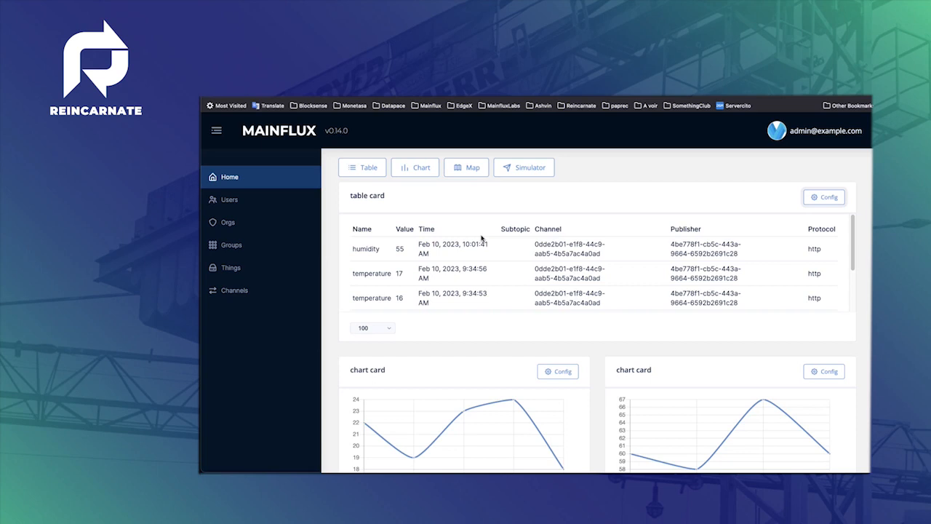
- Open the organizations list
click(280, 222)
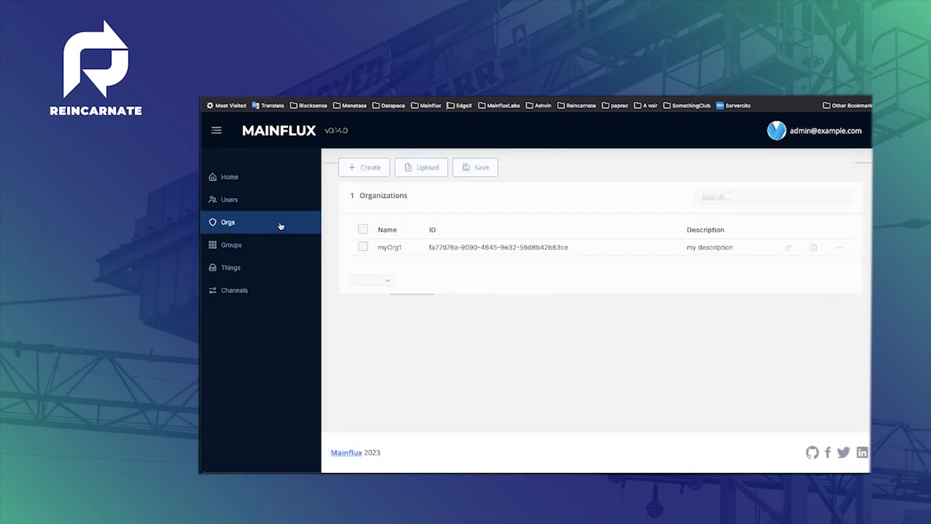
click(253, 243)
click(258, 228)
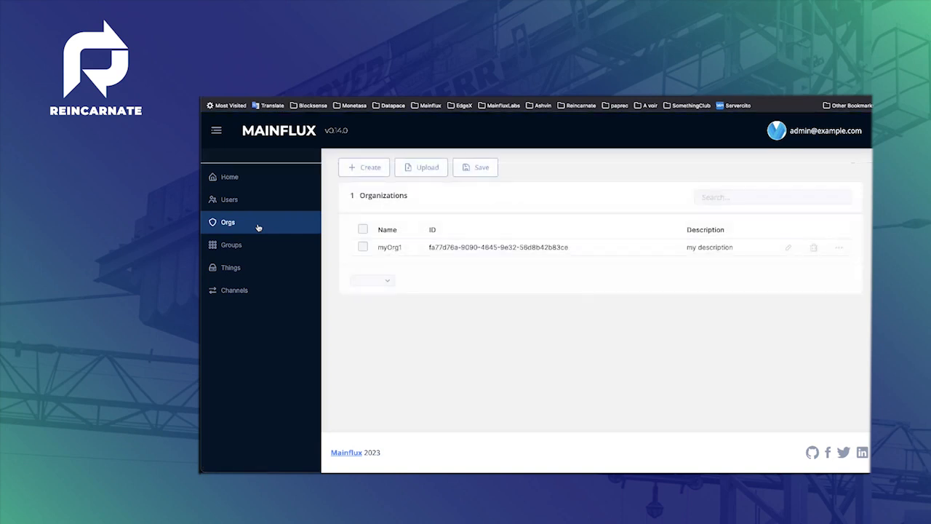